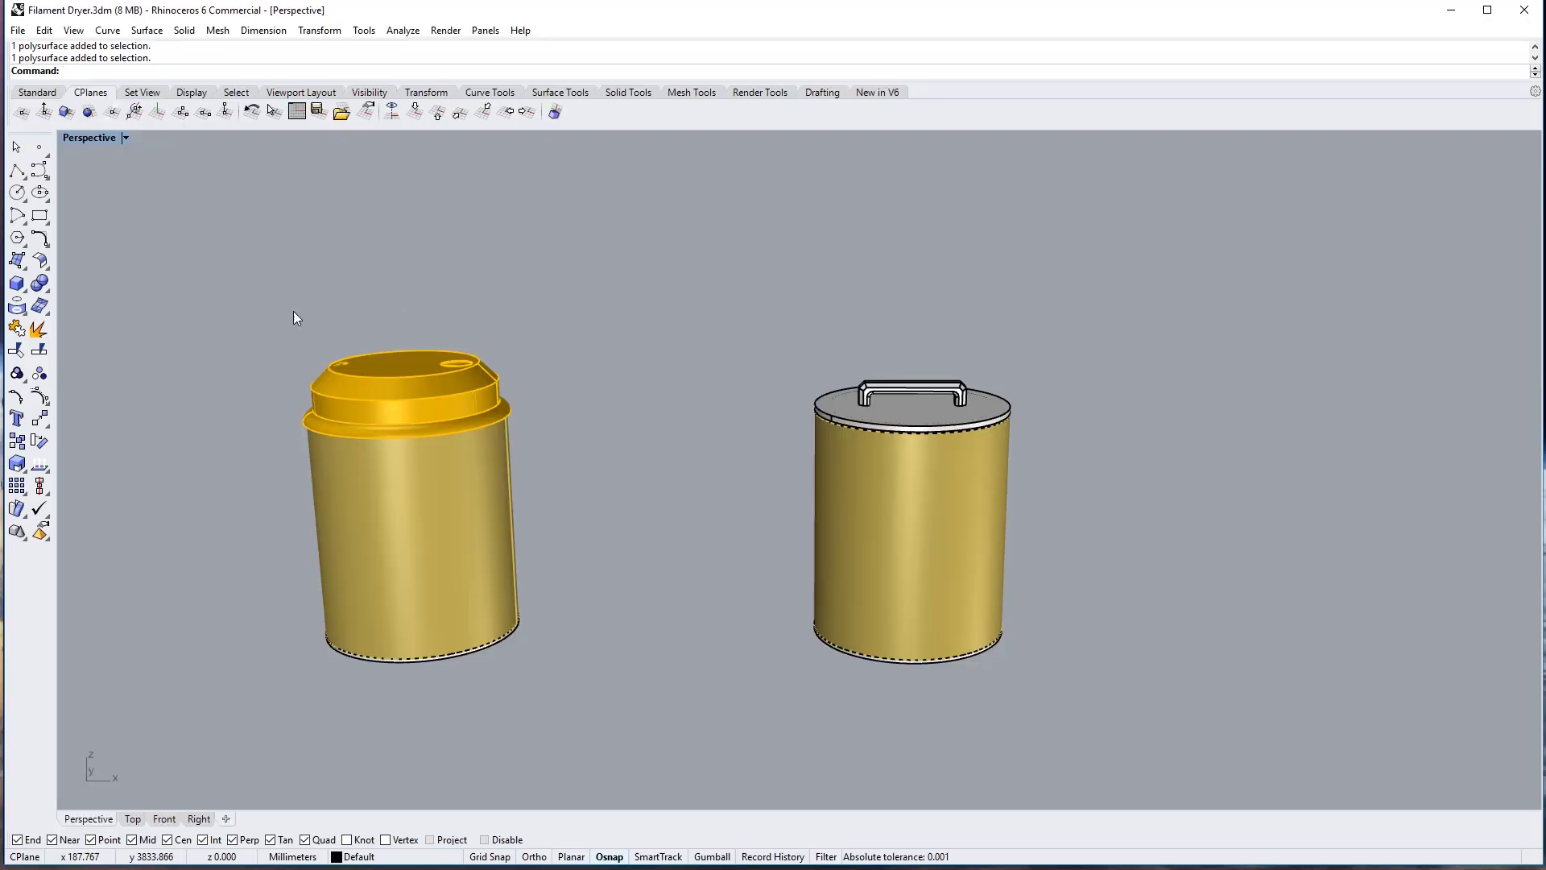
drag(243, 266, 250, 274)
key(ctrl+shift+e)
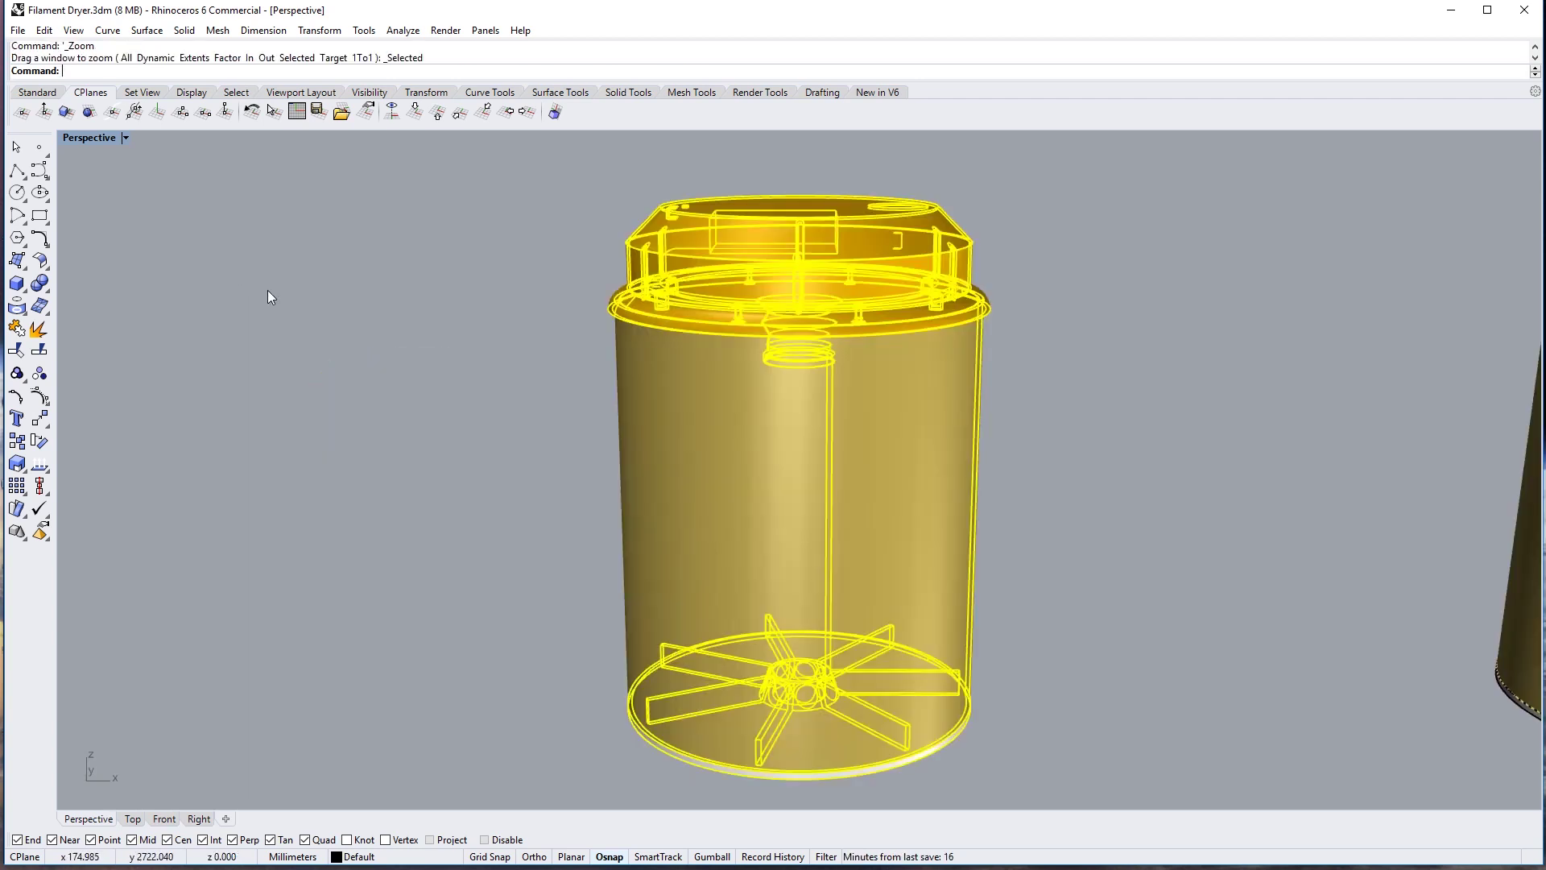
click(429, 404)
right_drag(452, 424, 743, 516)
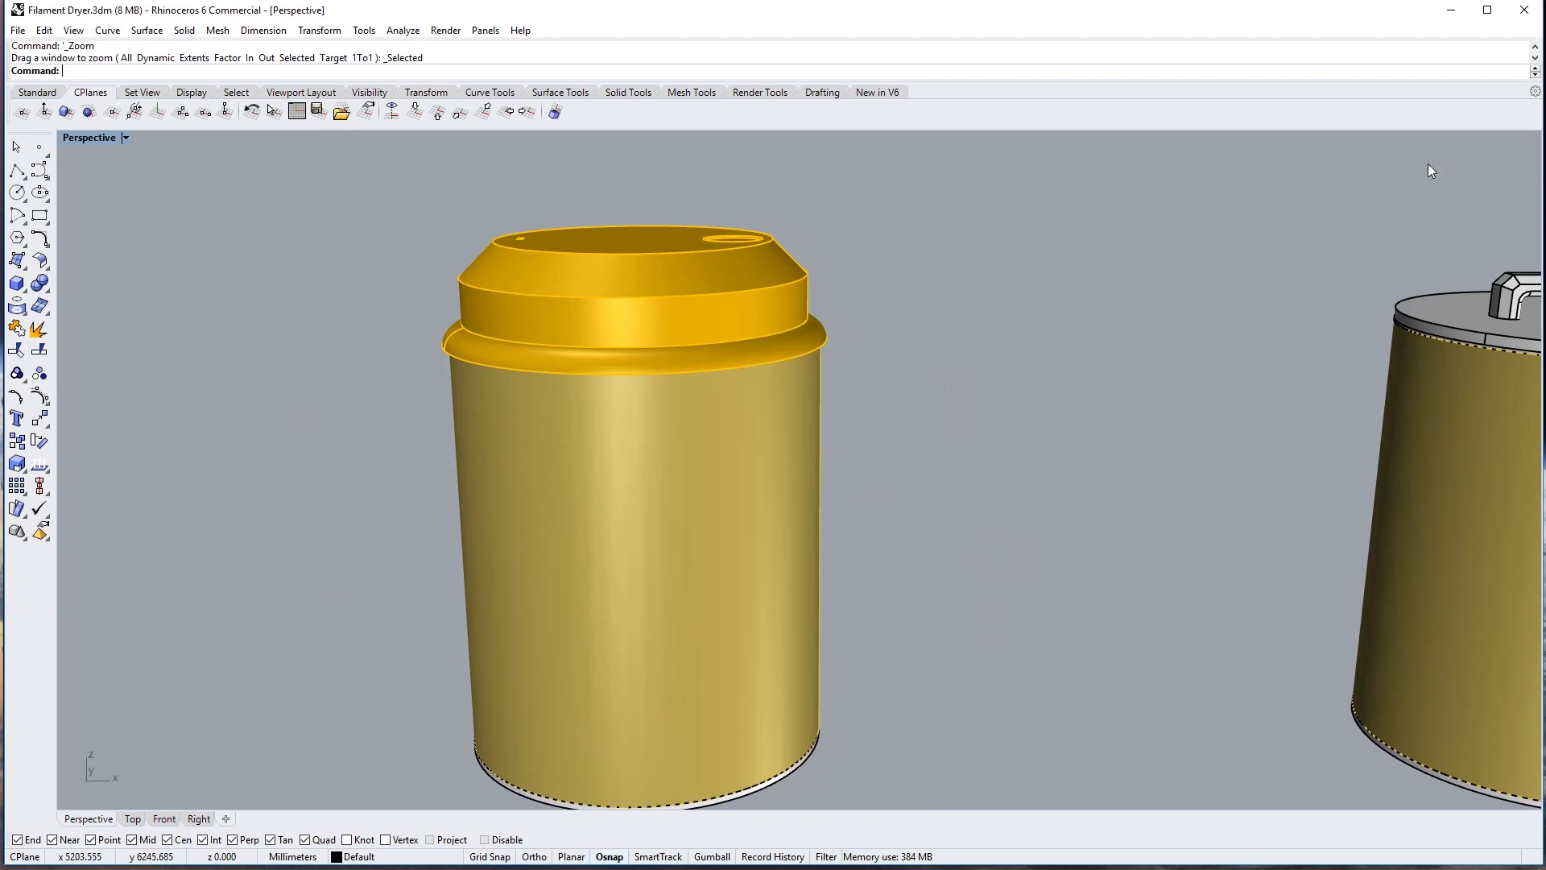
right_drag(1081, 371, 708, 268)
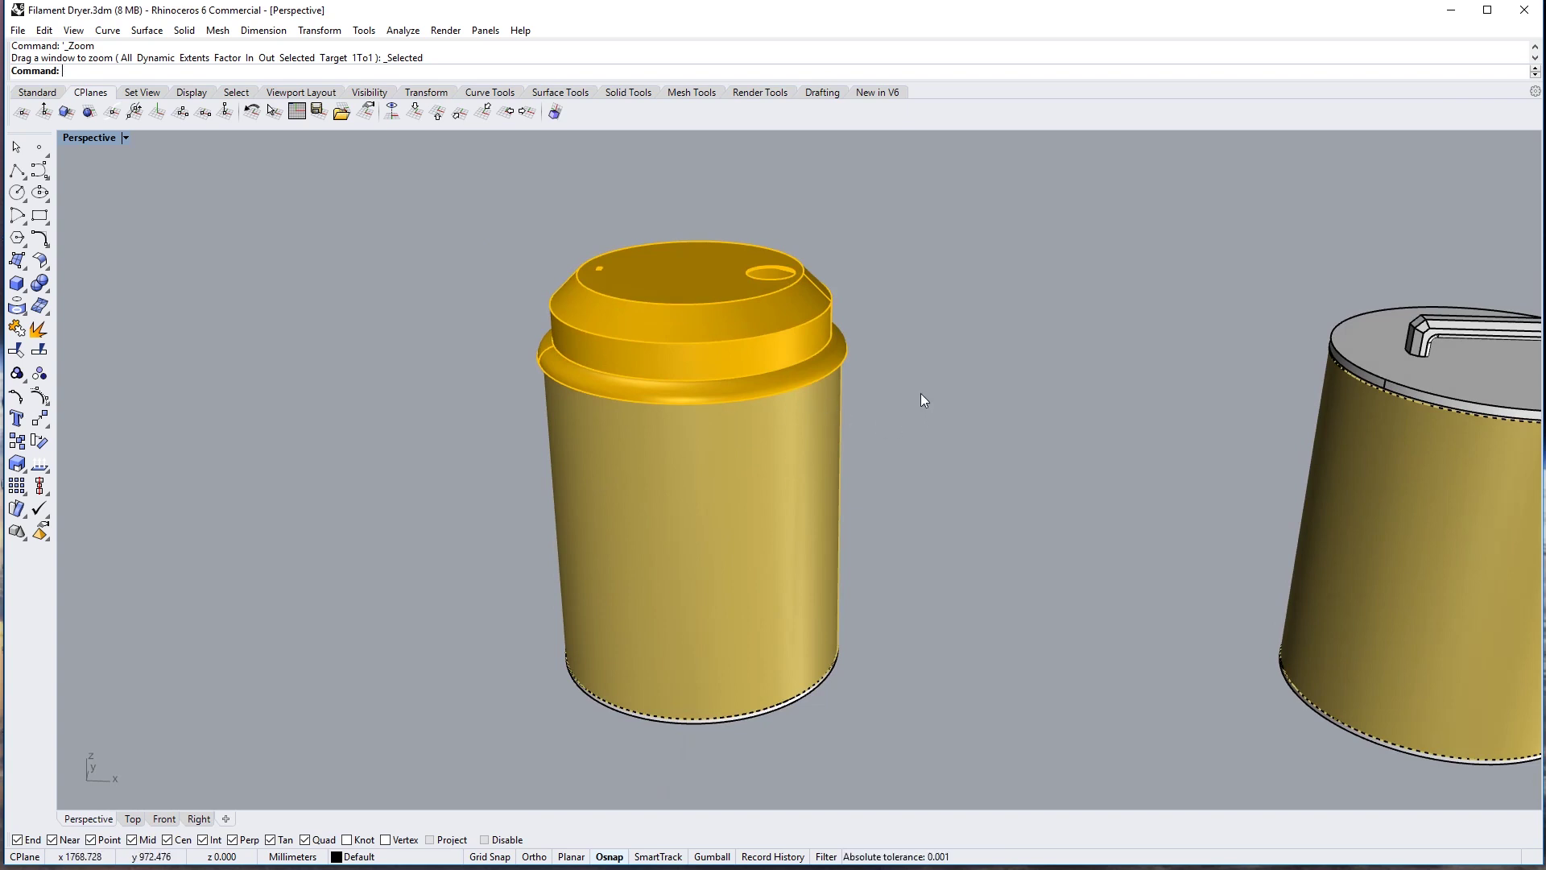
click(834, 511)
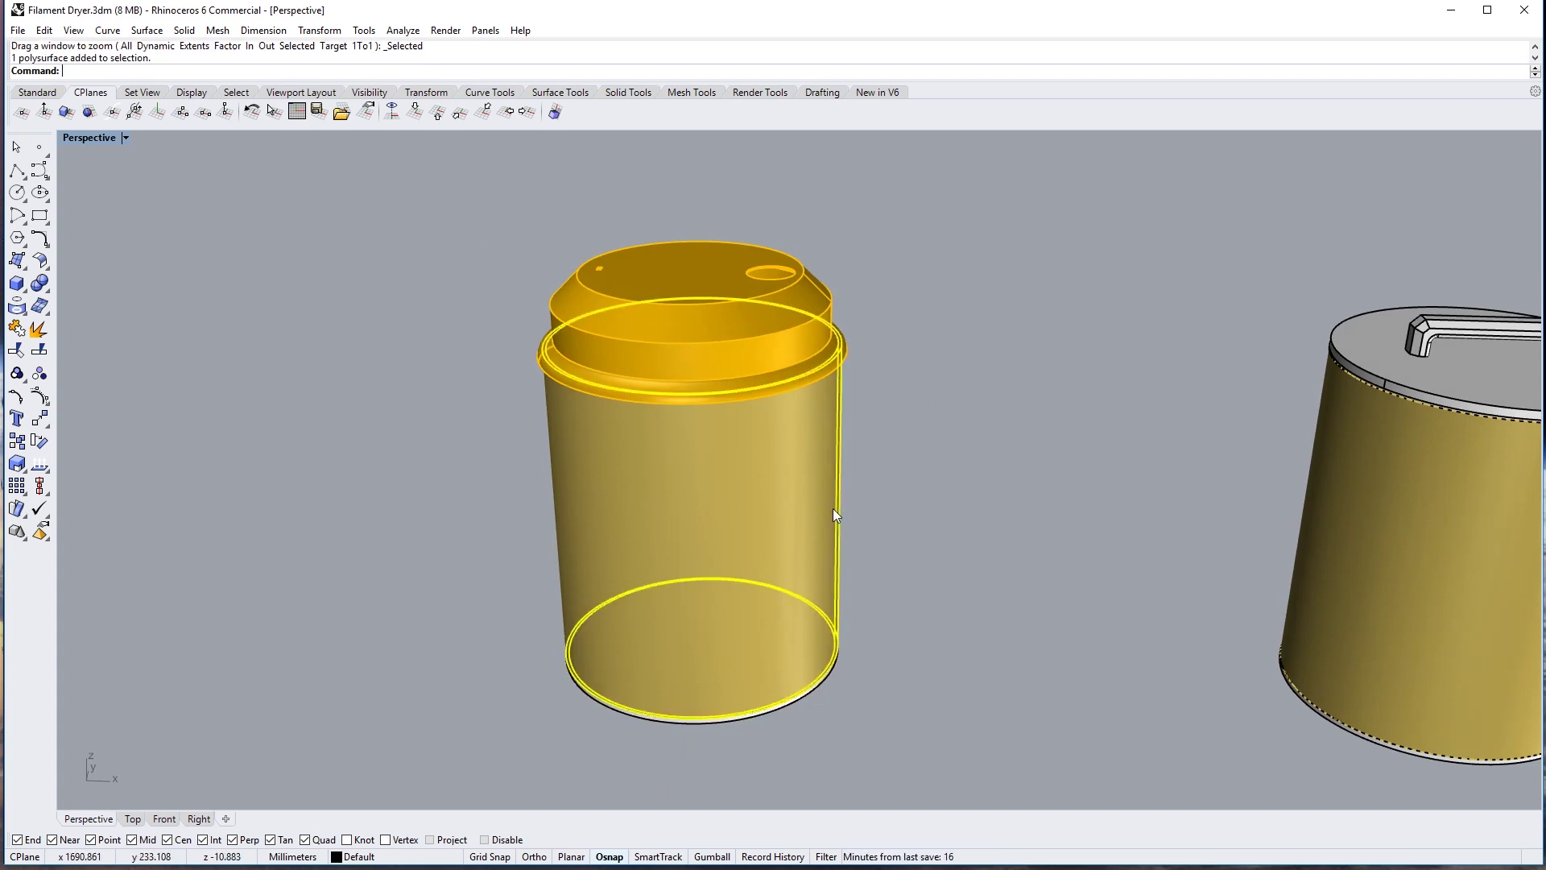
mouse_move(832, 509)
right_down()
mouse_move(862, 439)
mouse_move(830, 510)
right_up()
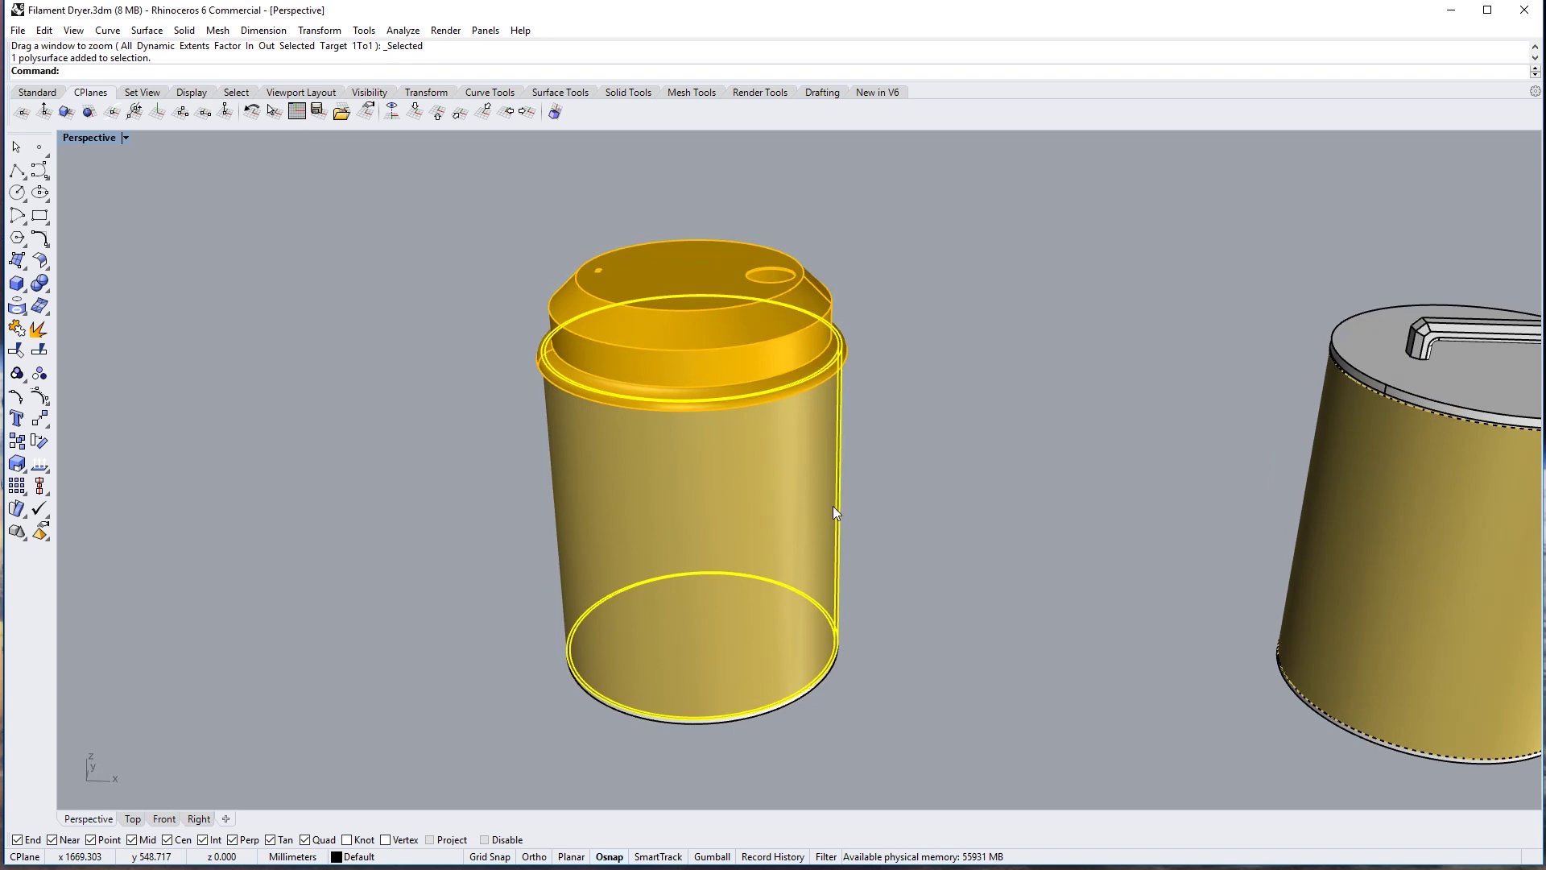
scroll(831, 504, down, 3)
shift+right_drag(866, 513, 643, 533)
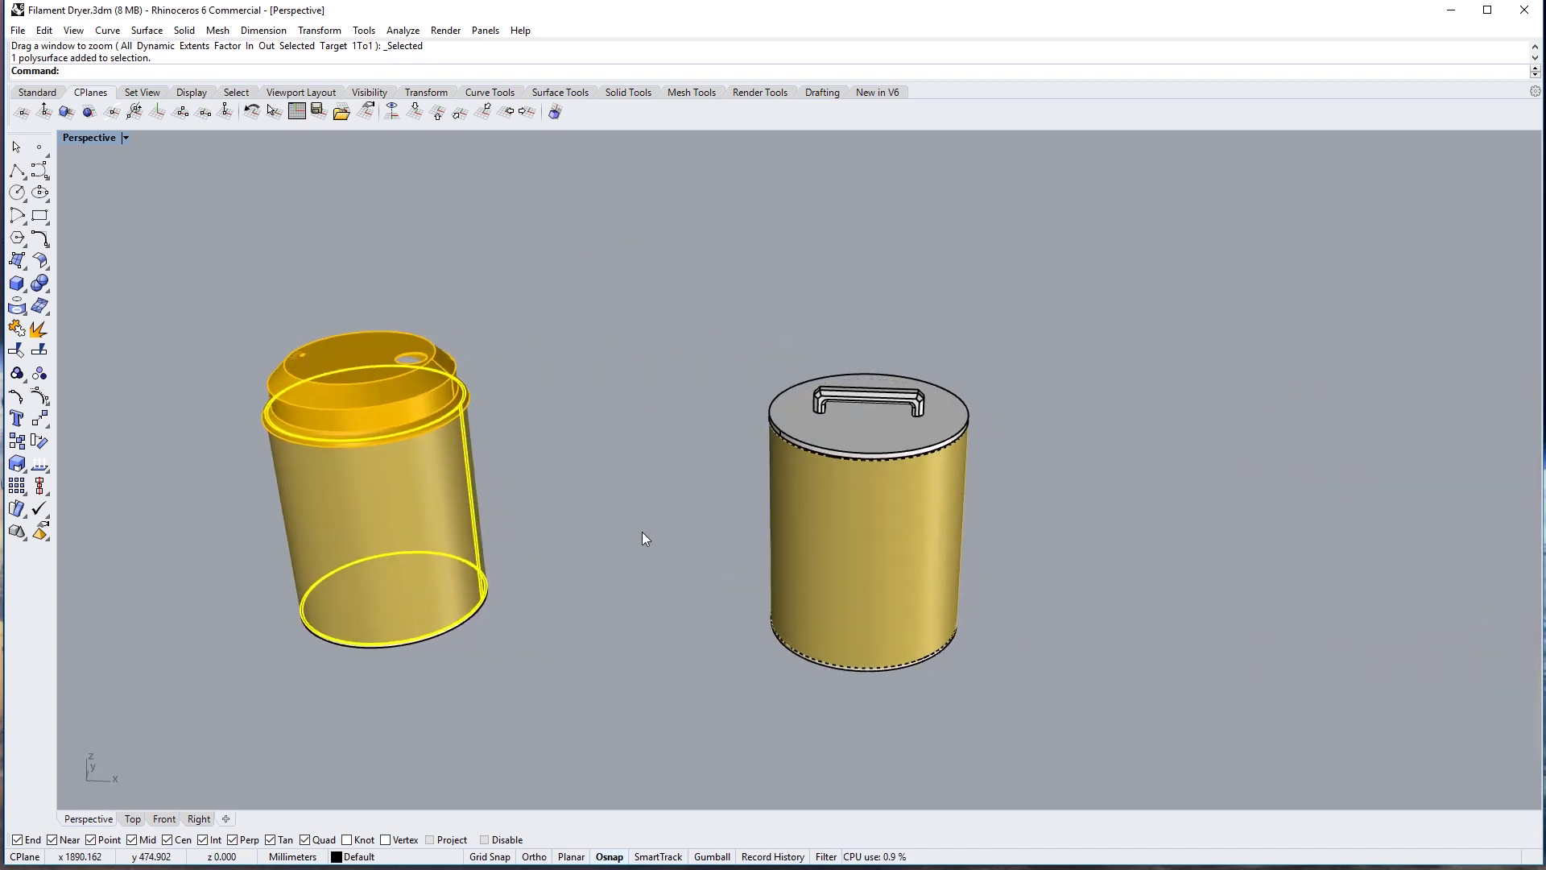
click(643, 533)
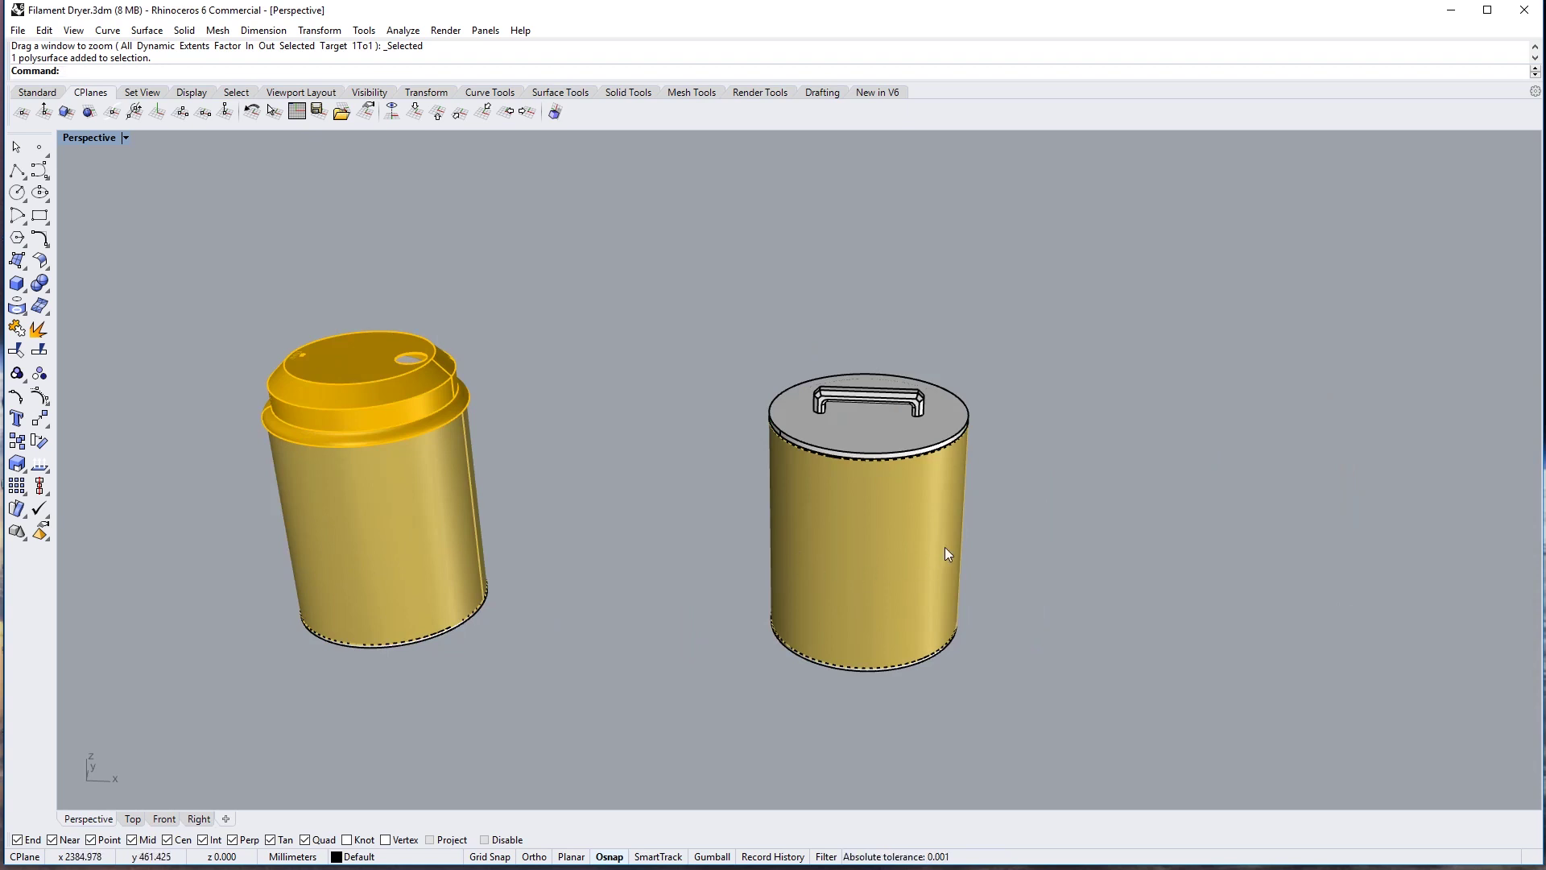
click(955, 517)
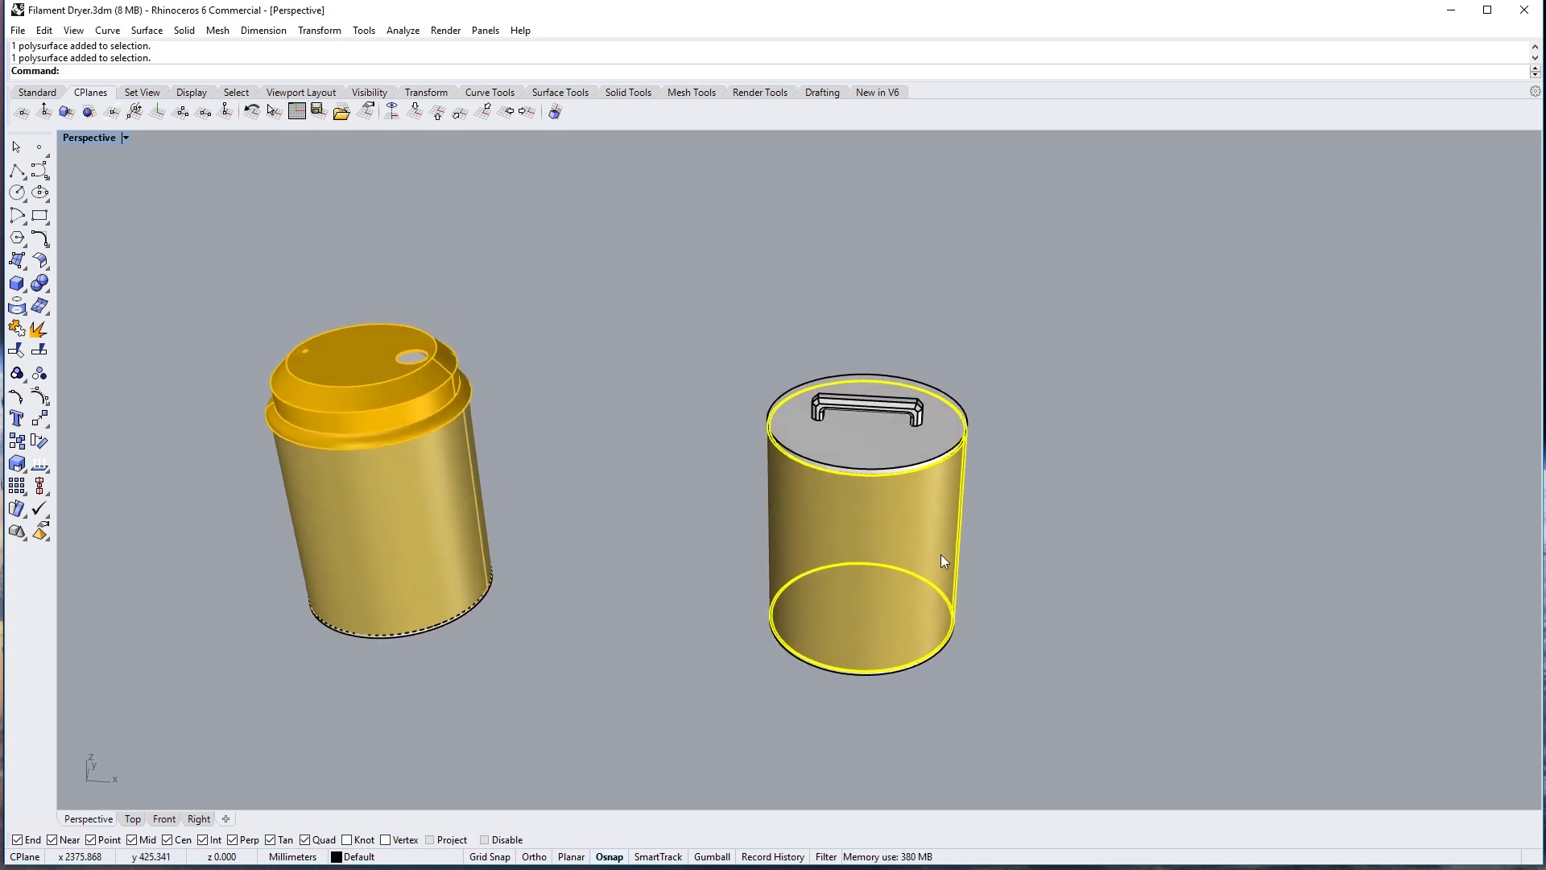
click(977, 721)
scroll(885, 667, up, 5)
right_drag(886, 667, 835, 662)
click(867, 496)
scroll(833, 513, down, 3)
click(892, 487)
scroll(941, 455, up, 3)
scroll(940, 510, down, 2)
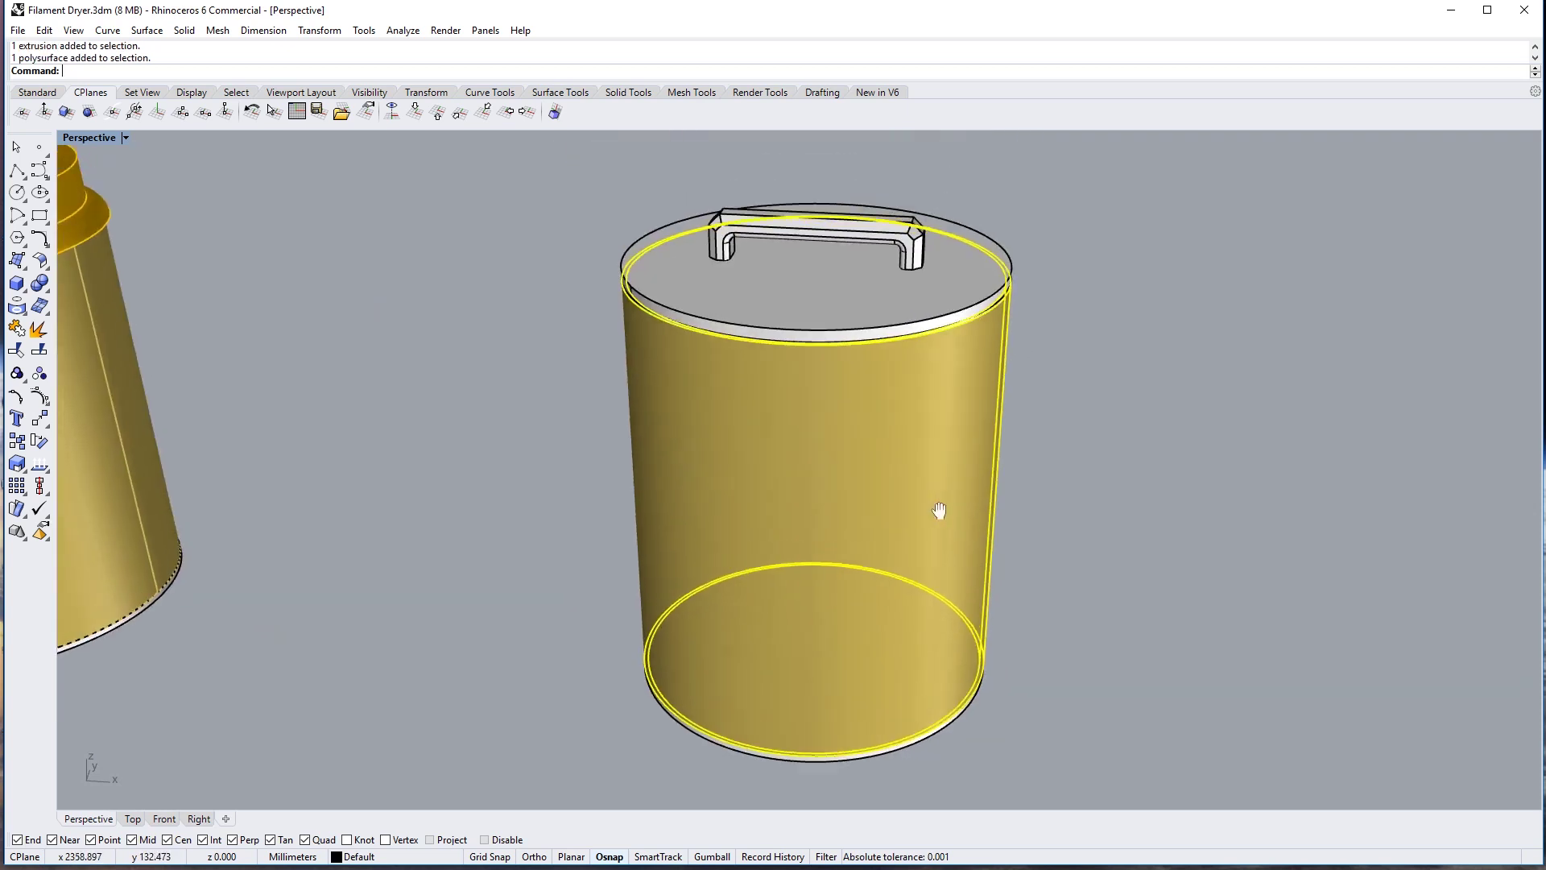
scroll(939, 510, up, 2)
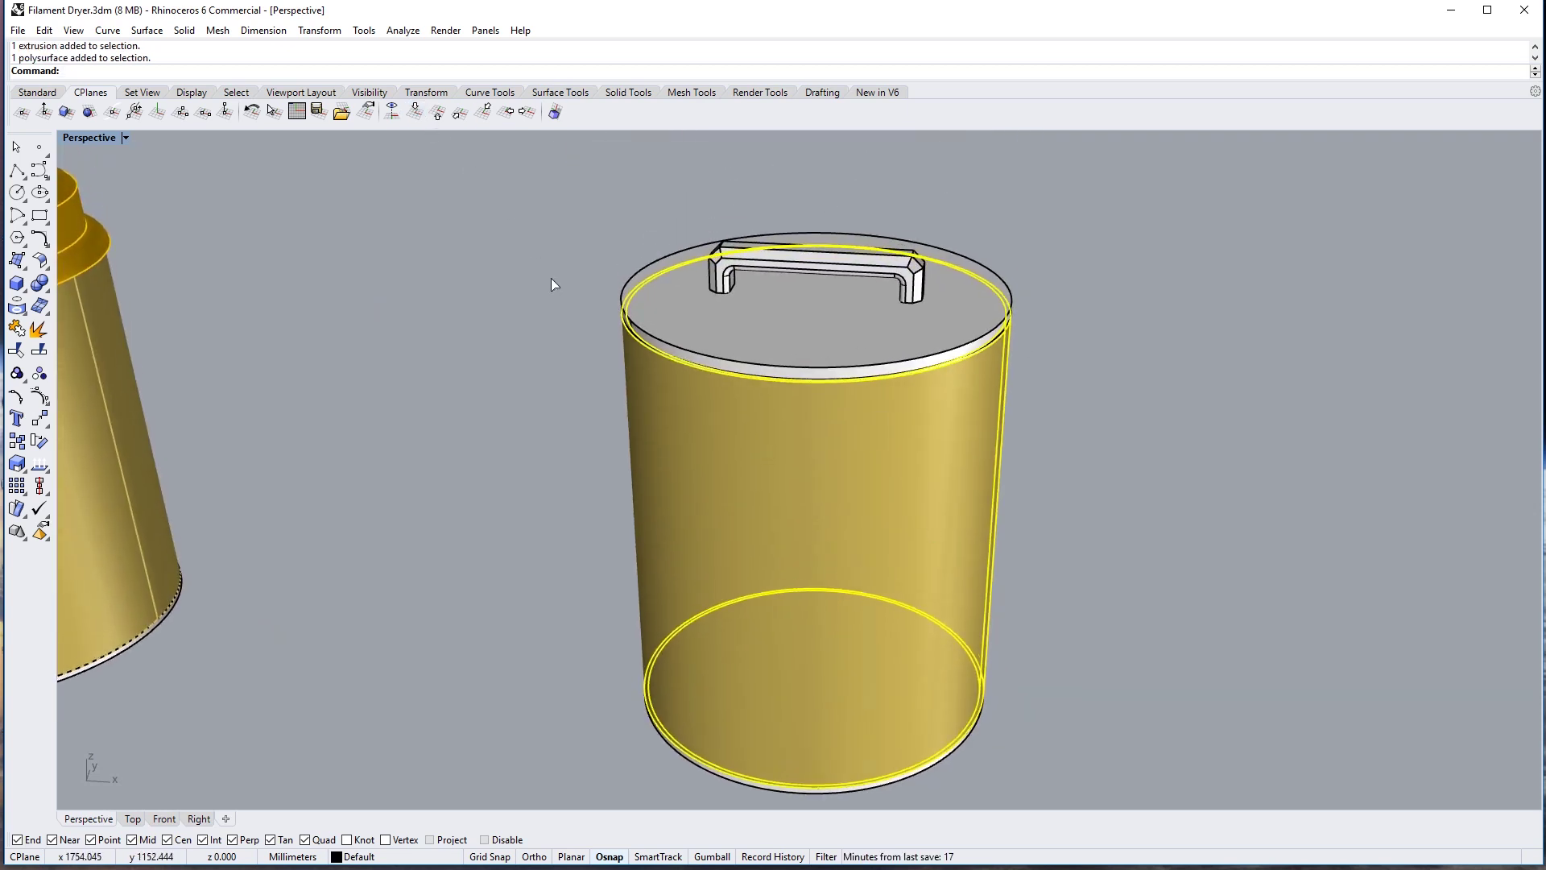
key(Delete)
mouse_move(734, 340)
right_down()
mouse_move(736, 279)
mouse_move(747, 351)
right_up()
scroll(725, 289, up, 5)
click(724, 289)
scroll(746, 352, down, 5)
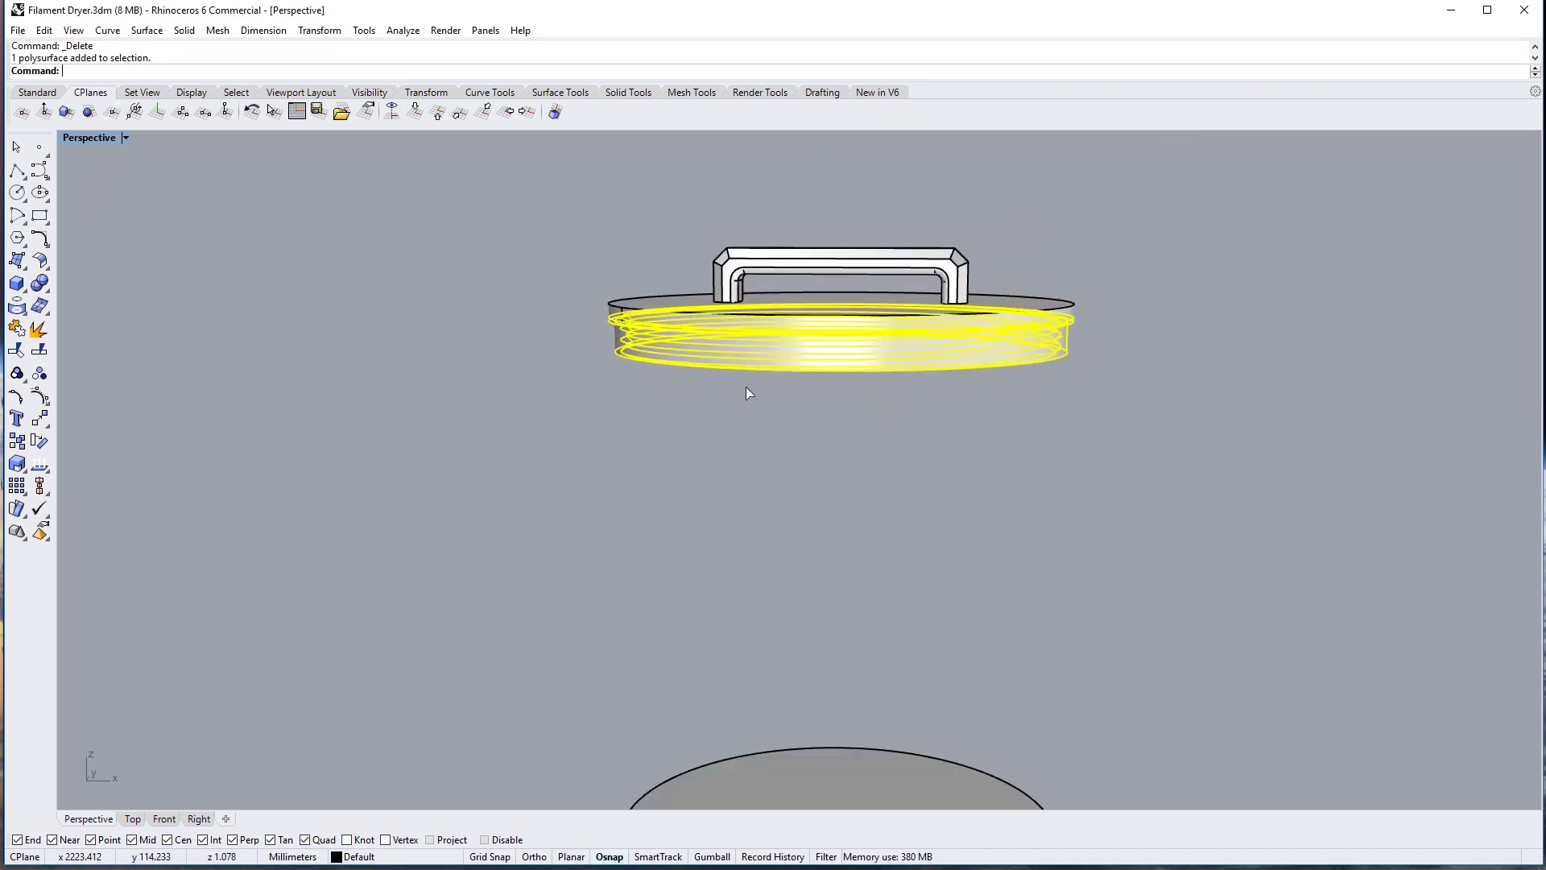
drag(746, 391, 745, 555)
key(Escape)
right_drag(746, 555, 686, 539)
scroll(686, 540, up, 8)
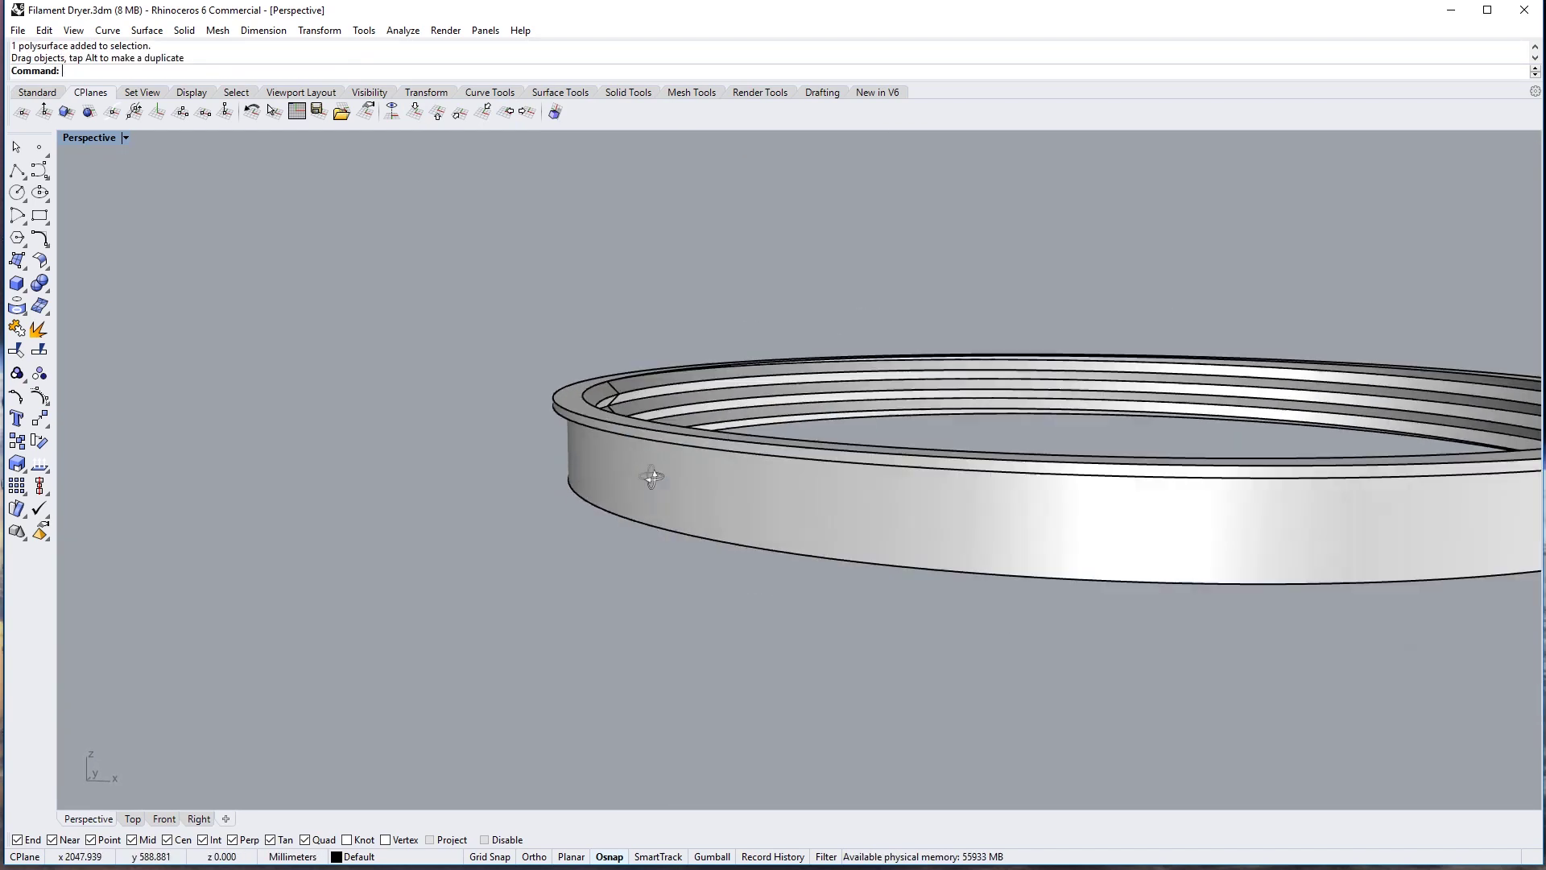
scroll(596, 459, down, 6)
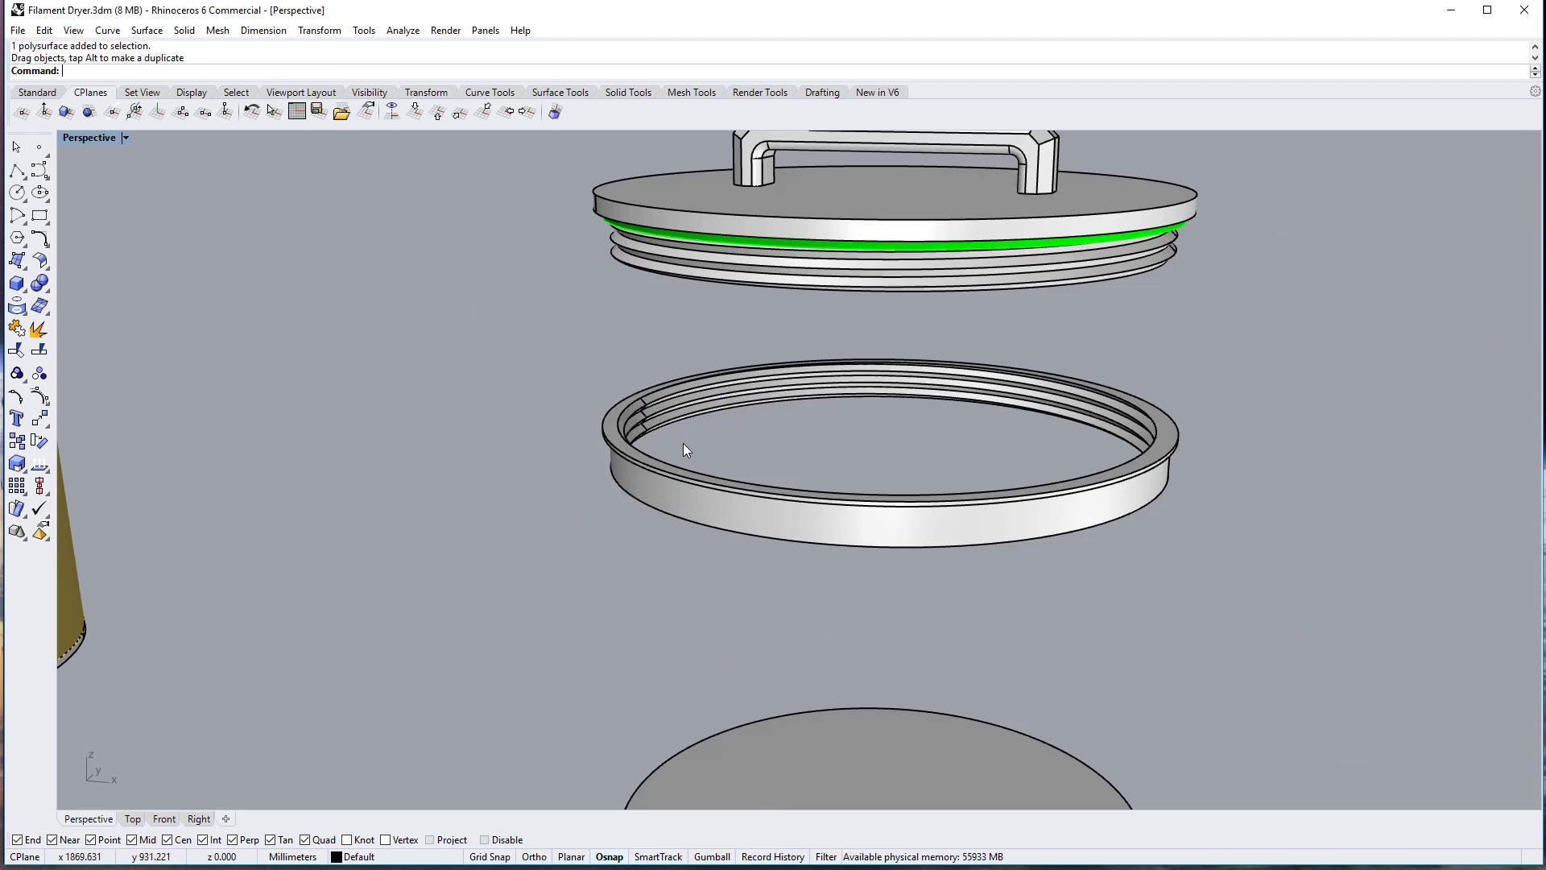
key(ctrl+z)
key(ctrl+z)
Step: Restore the deleted container body, then move the lid, handle and rings straight up off it
key(Escape)
scroll(1249, 382, down, 5)
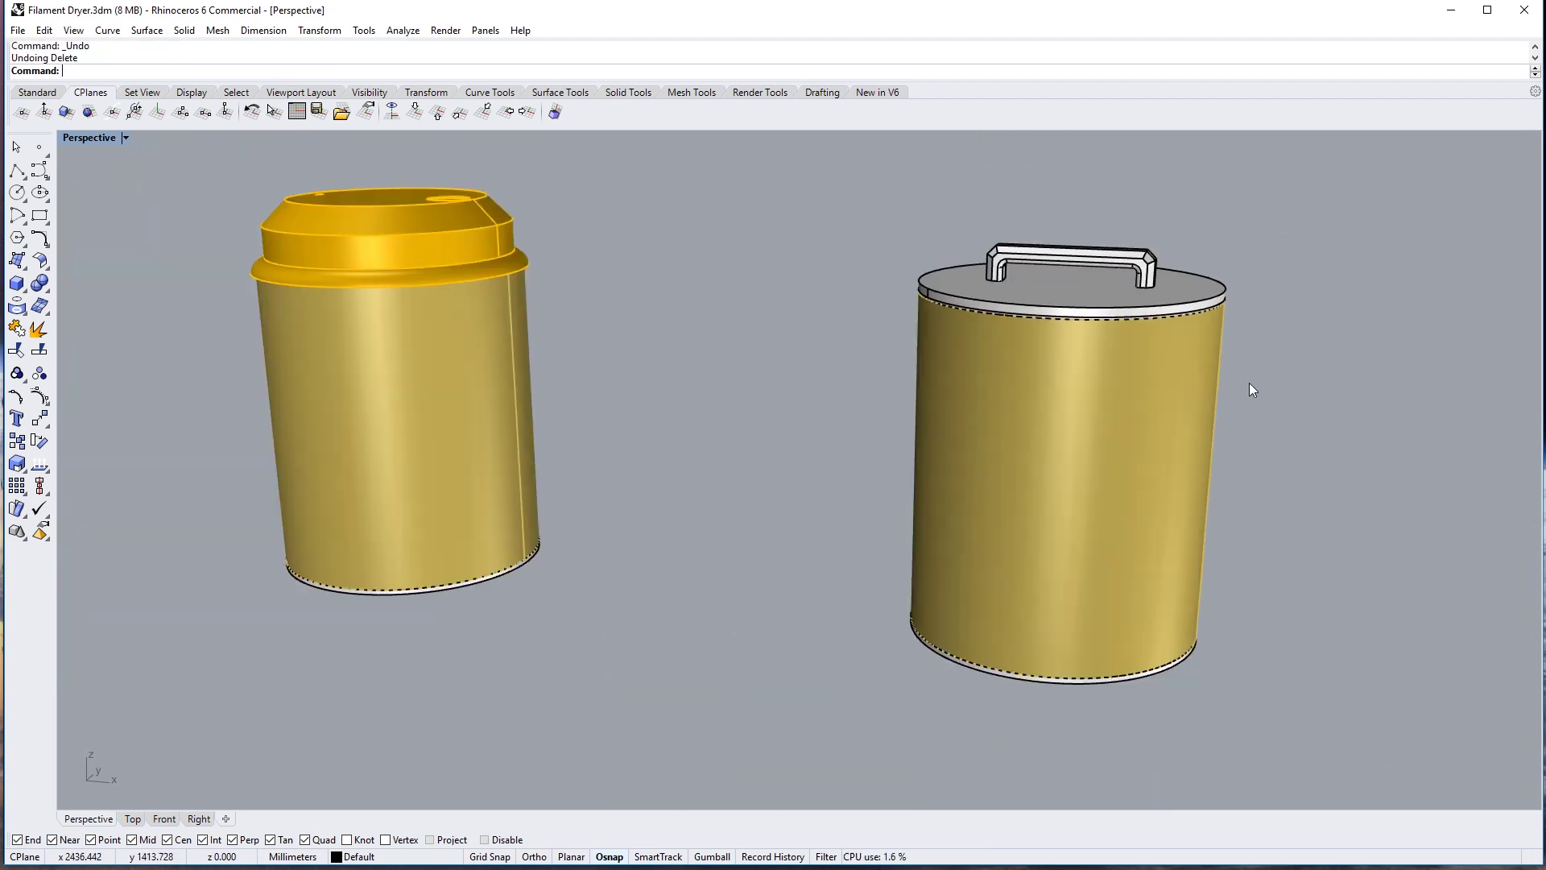
scroll(1095, 398, up, 3)
click(1024, 363)
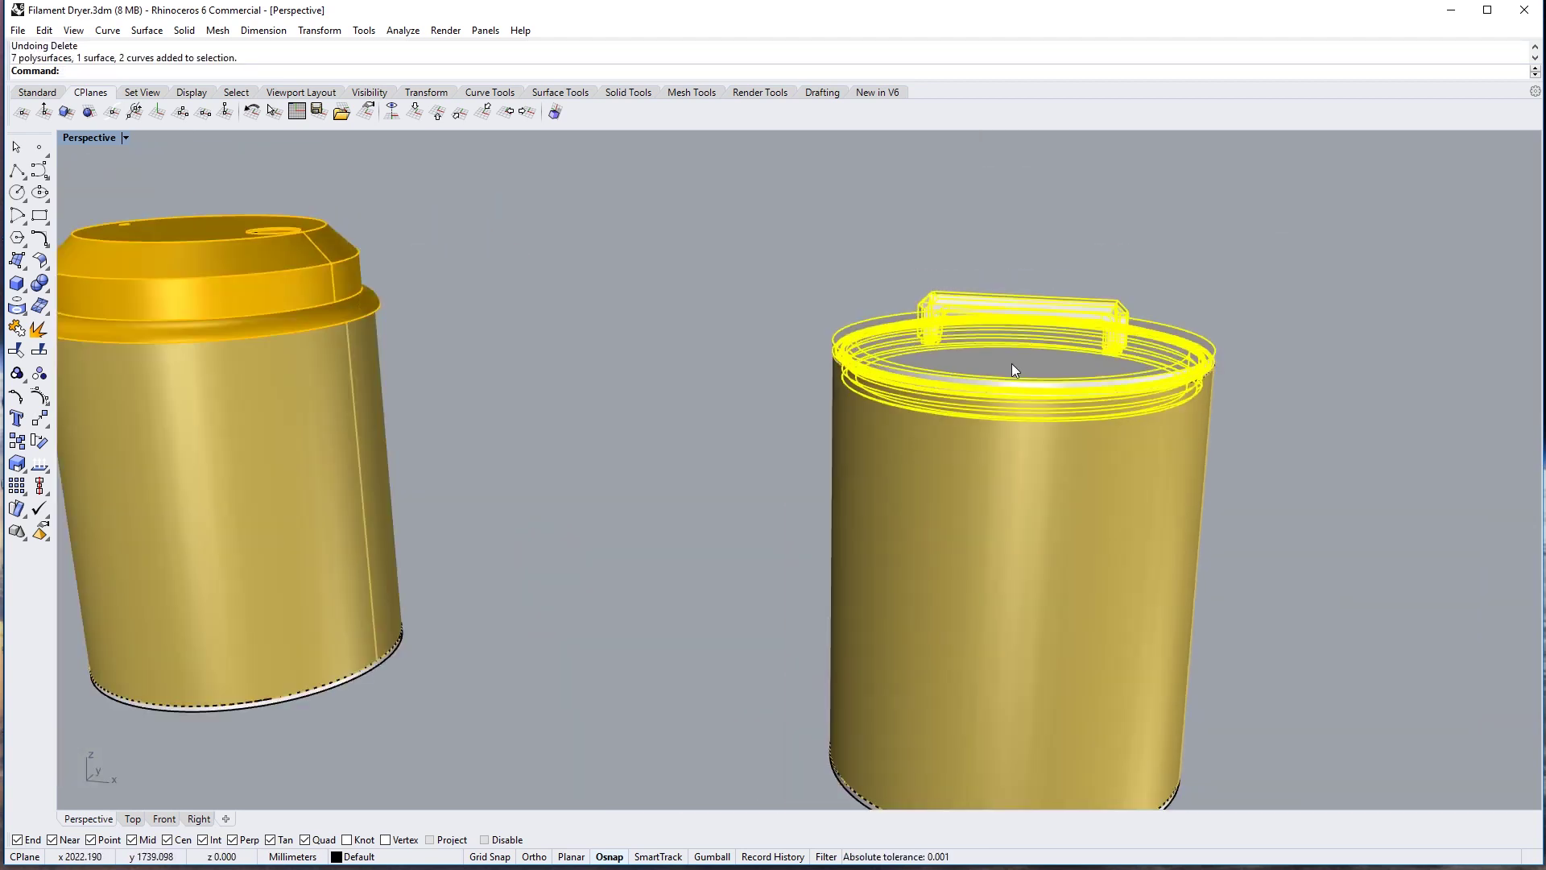
right_drag(1011, 363, 1027, 511)
drag(1027, 510, 1062, 186)
key(Escape)
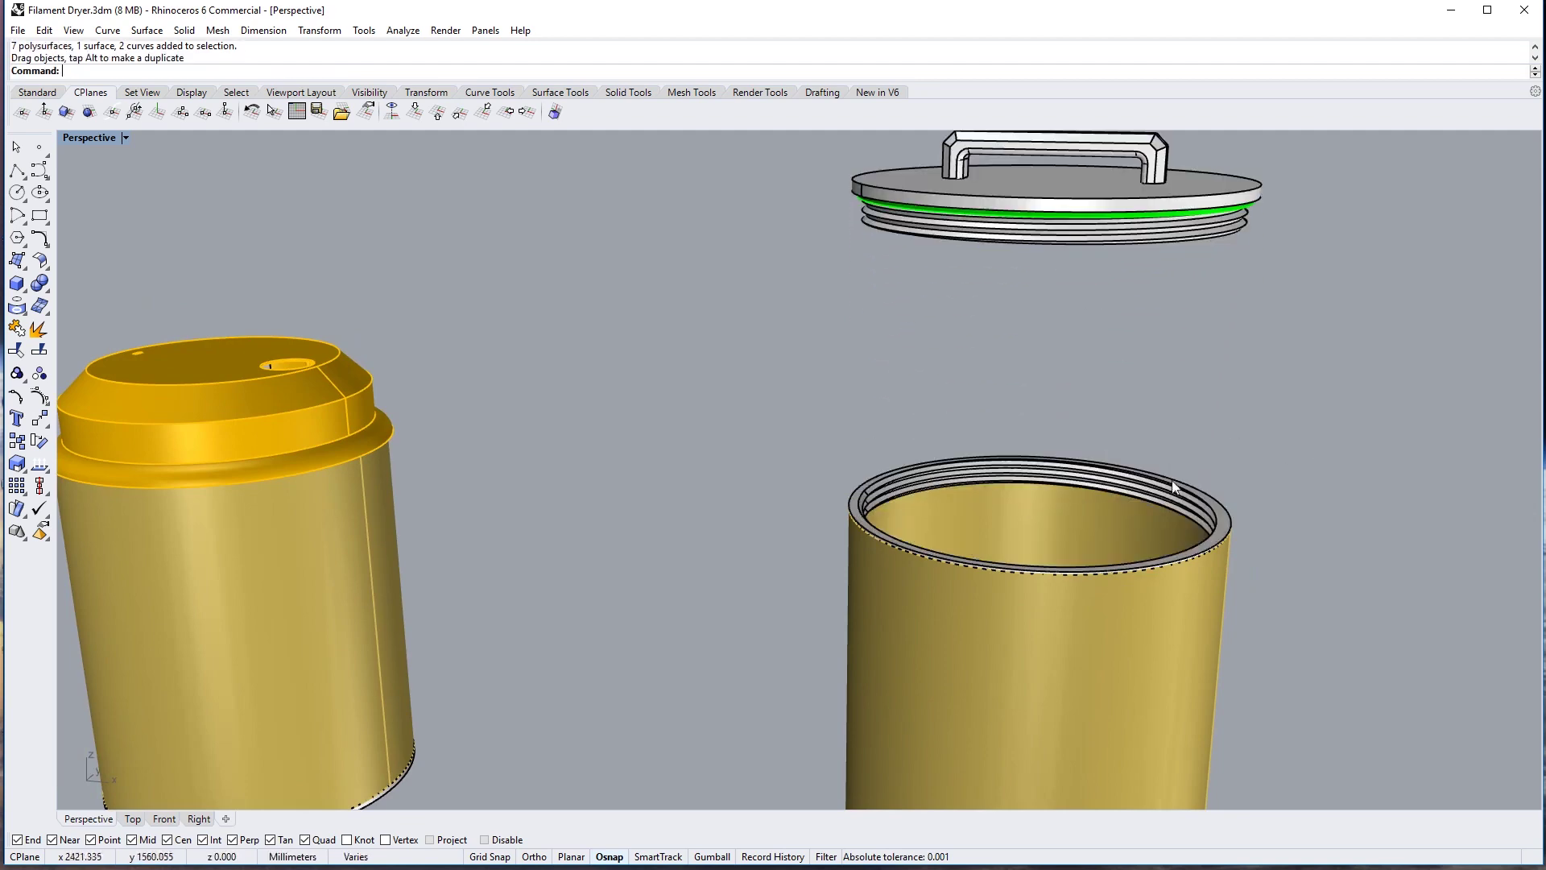
Step: Check the container body and its bottom edge, then frame the raised lid's threaded underside
scroll(992, 492, up, 5)
click(874, 478)
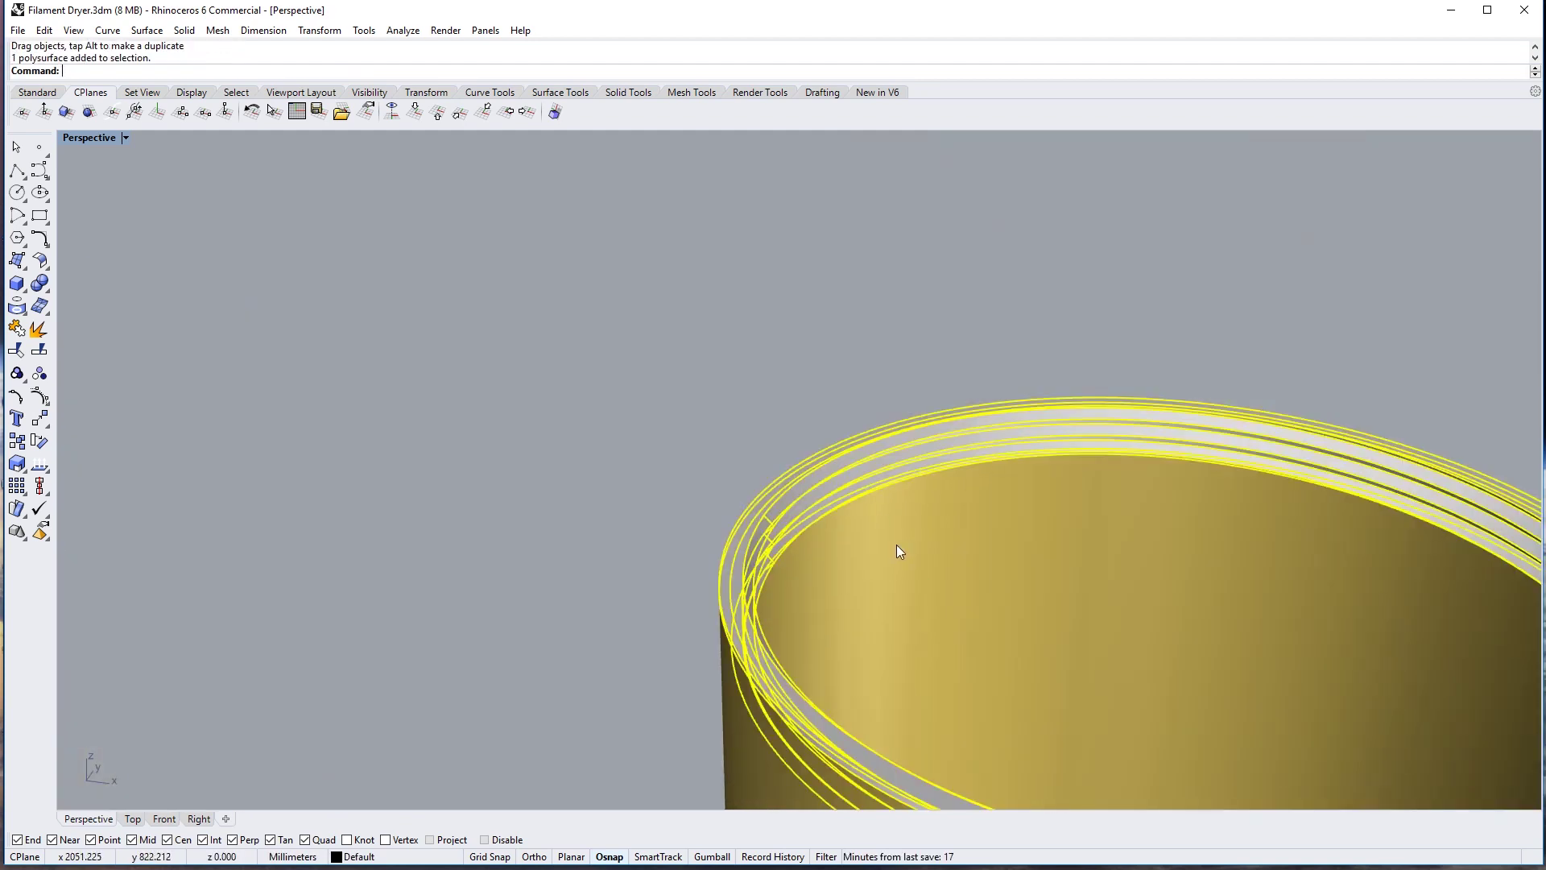
scroll(901, 552, down, 5)
key(Escape)
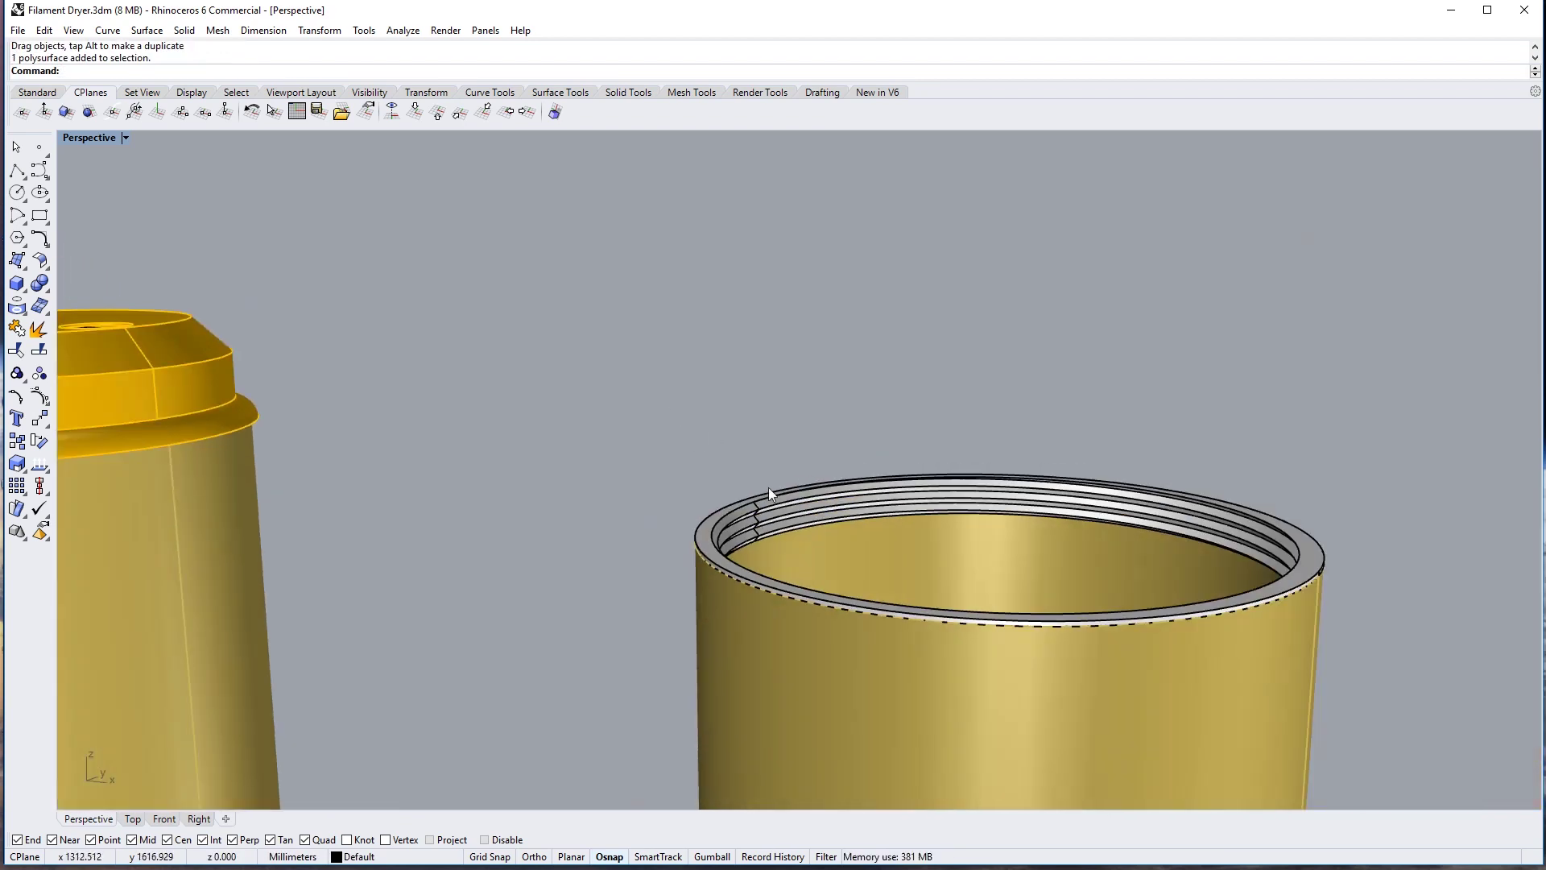
scroll(834, 522, down, 5)
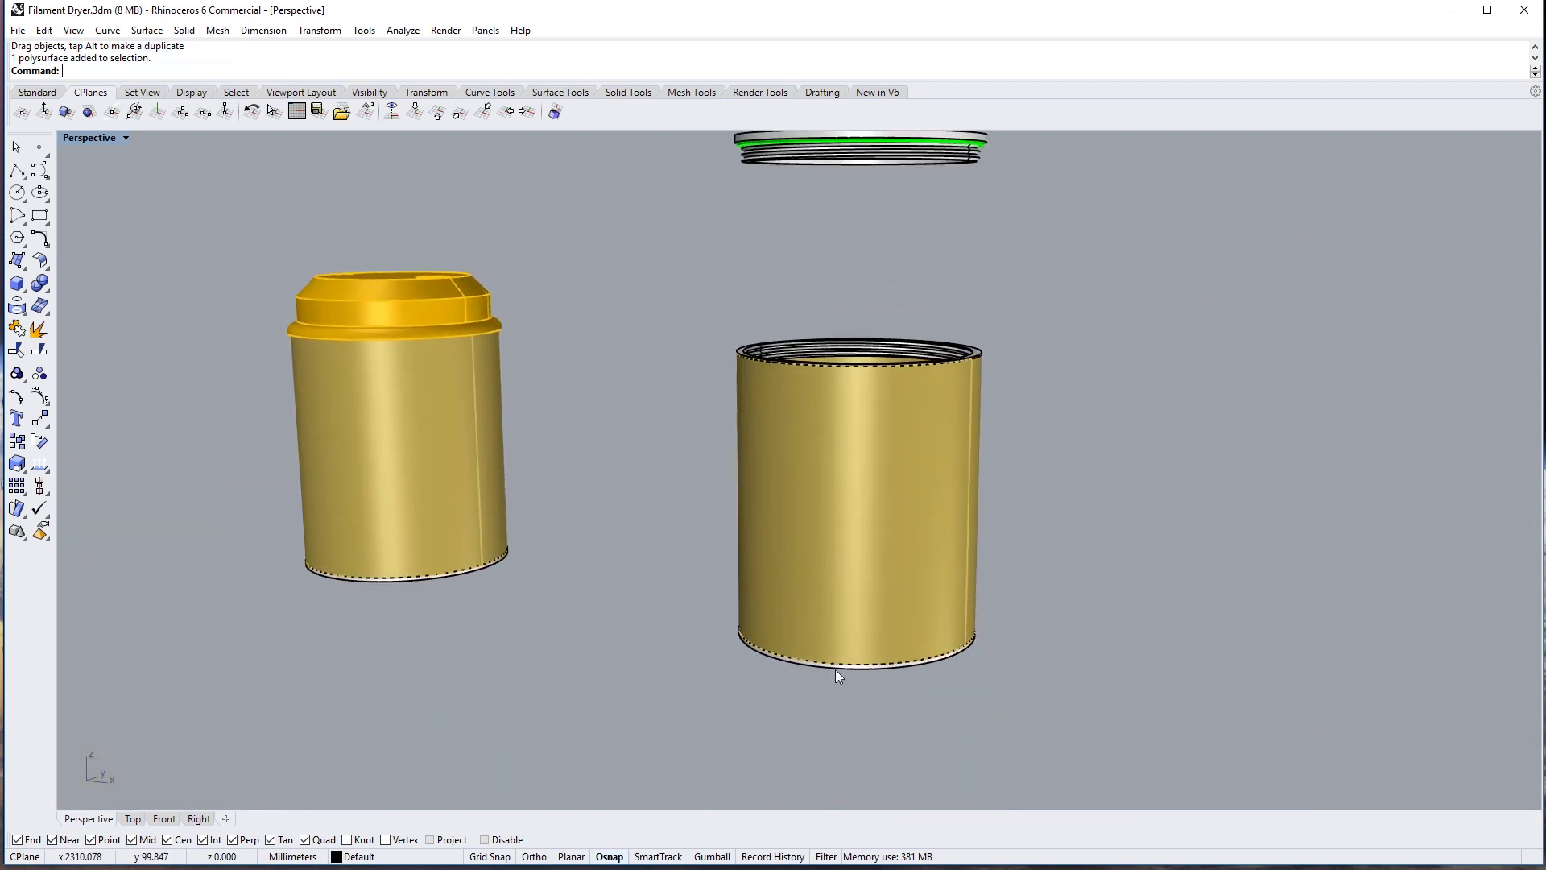
click(837, 668)
scroll(827, 614, down, 3)
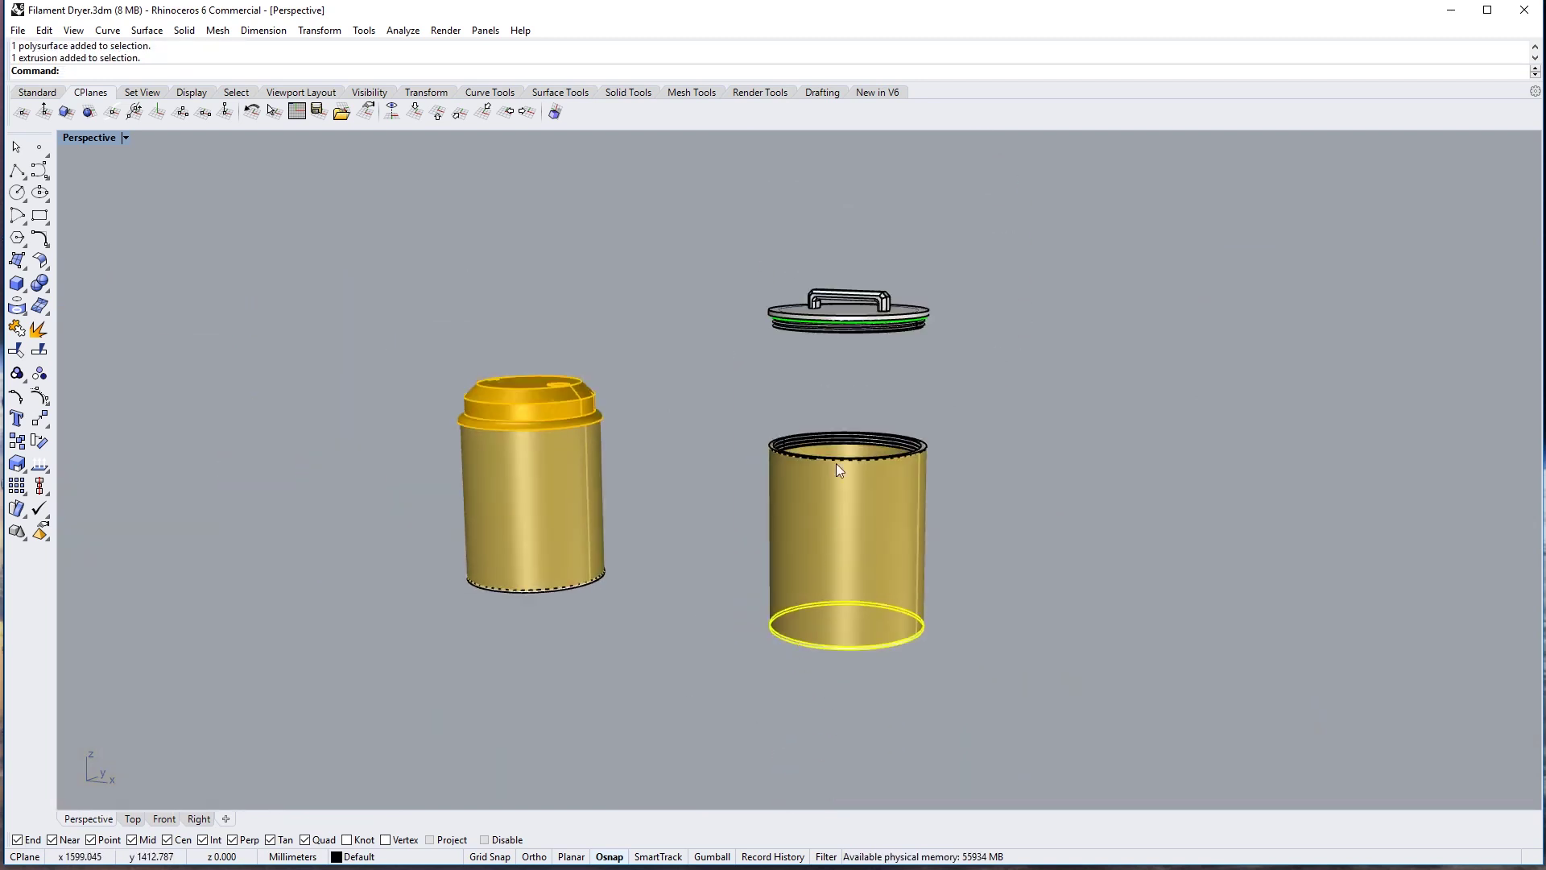
shift+right_drag(836, 463, 834, 525)
scroll(835, 526, up, 8)
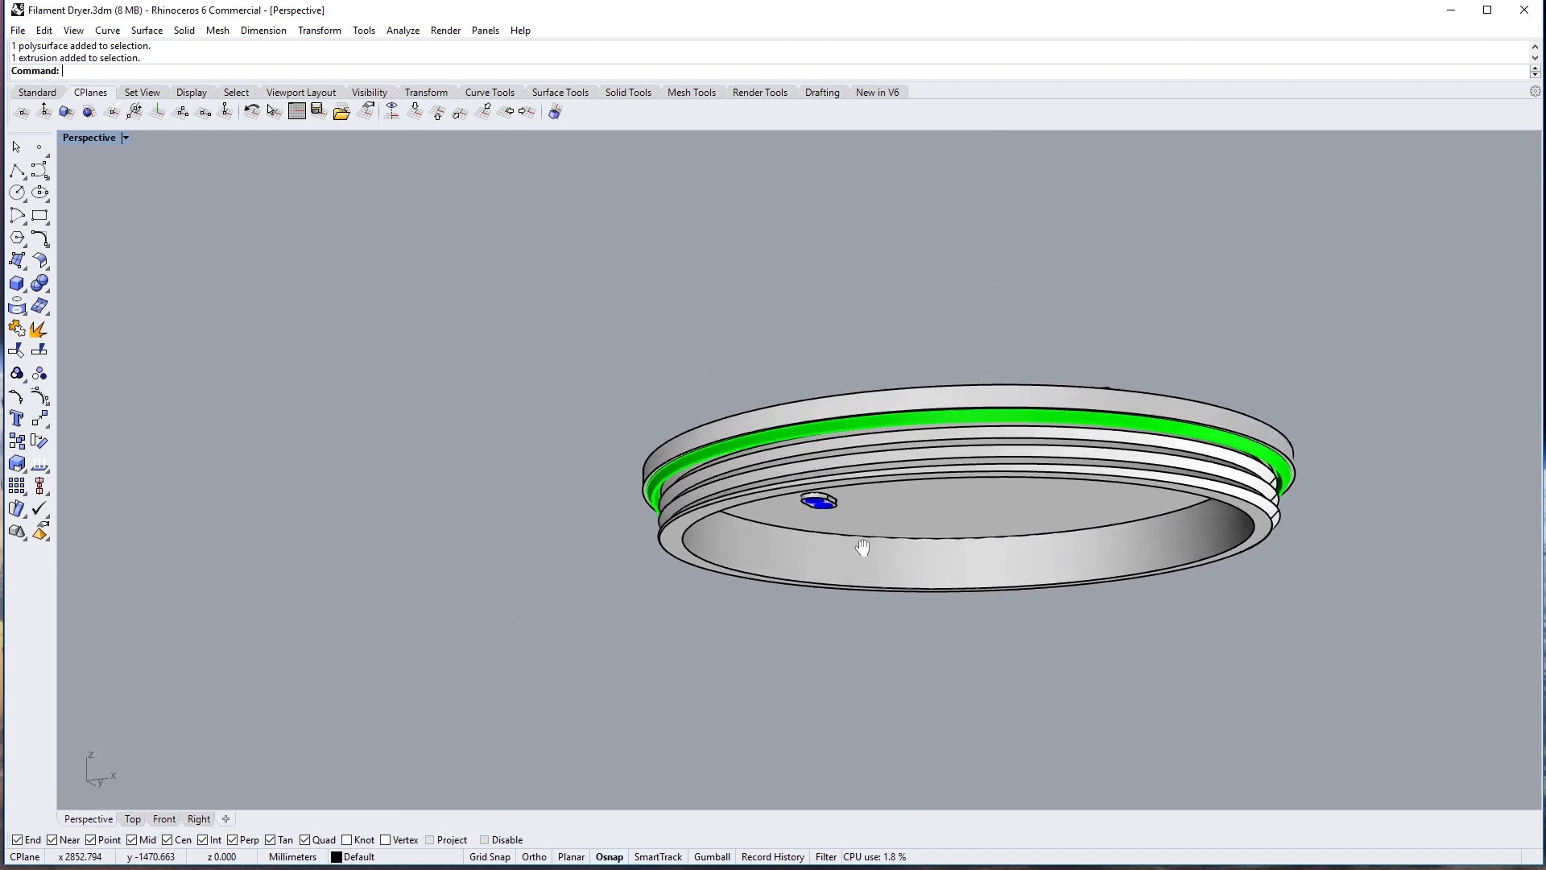
scroll(867, 404, up, 3)
Step: Select a thread edge on the lid's underside and the whole lid polysurface
ctrl+shift+click(844, 463)
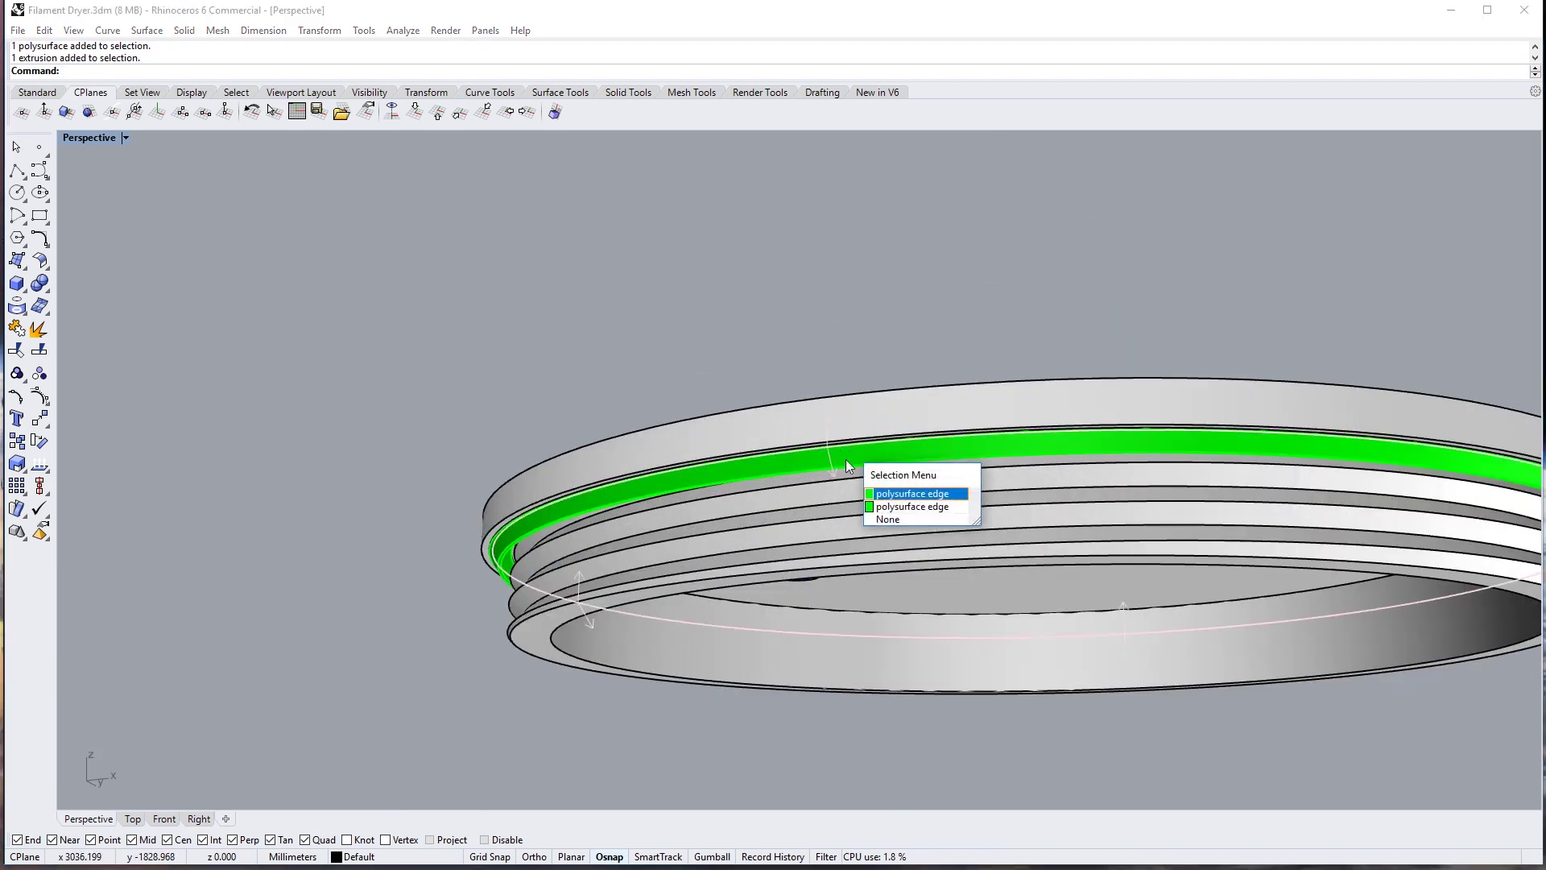
click(895, 503)
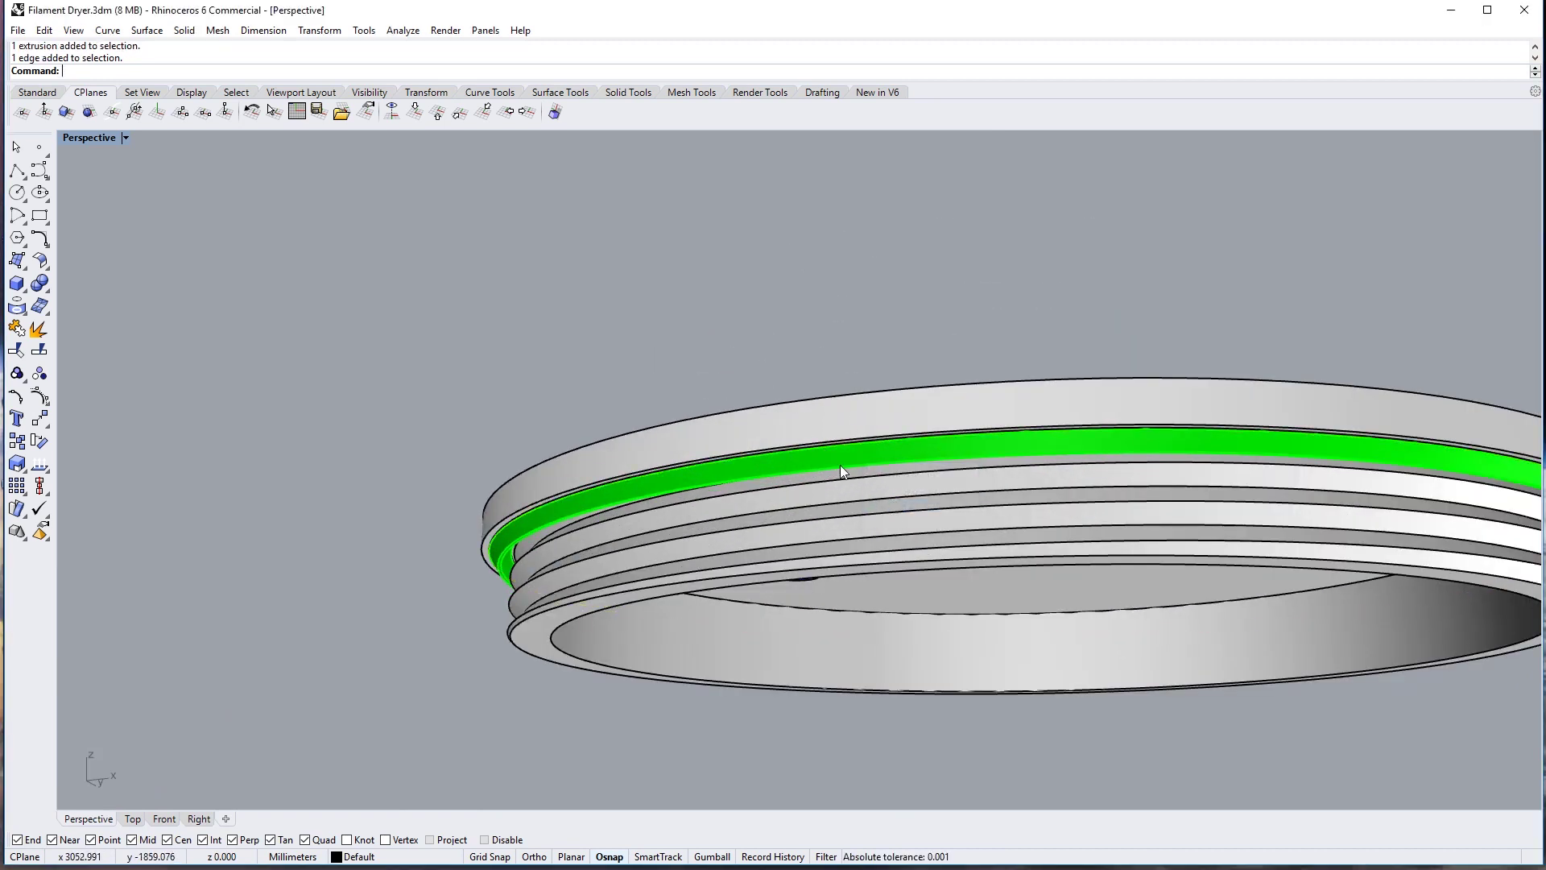
shift+click(845, 456)
click(885, 496)
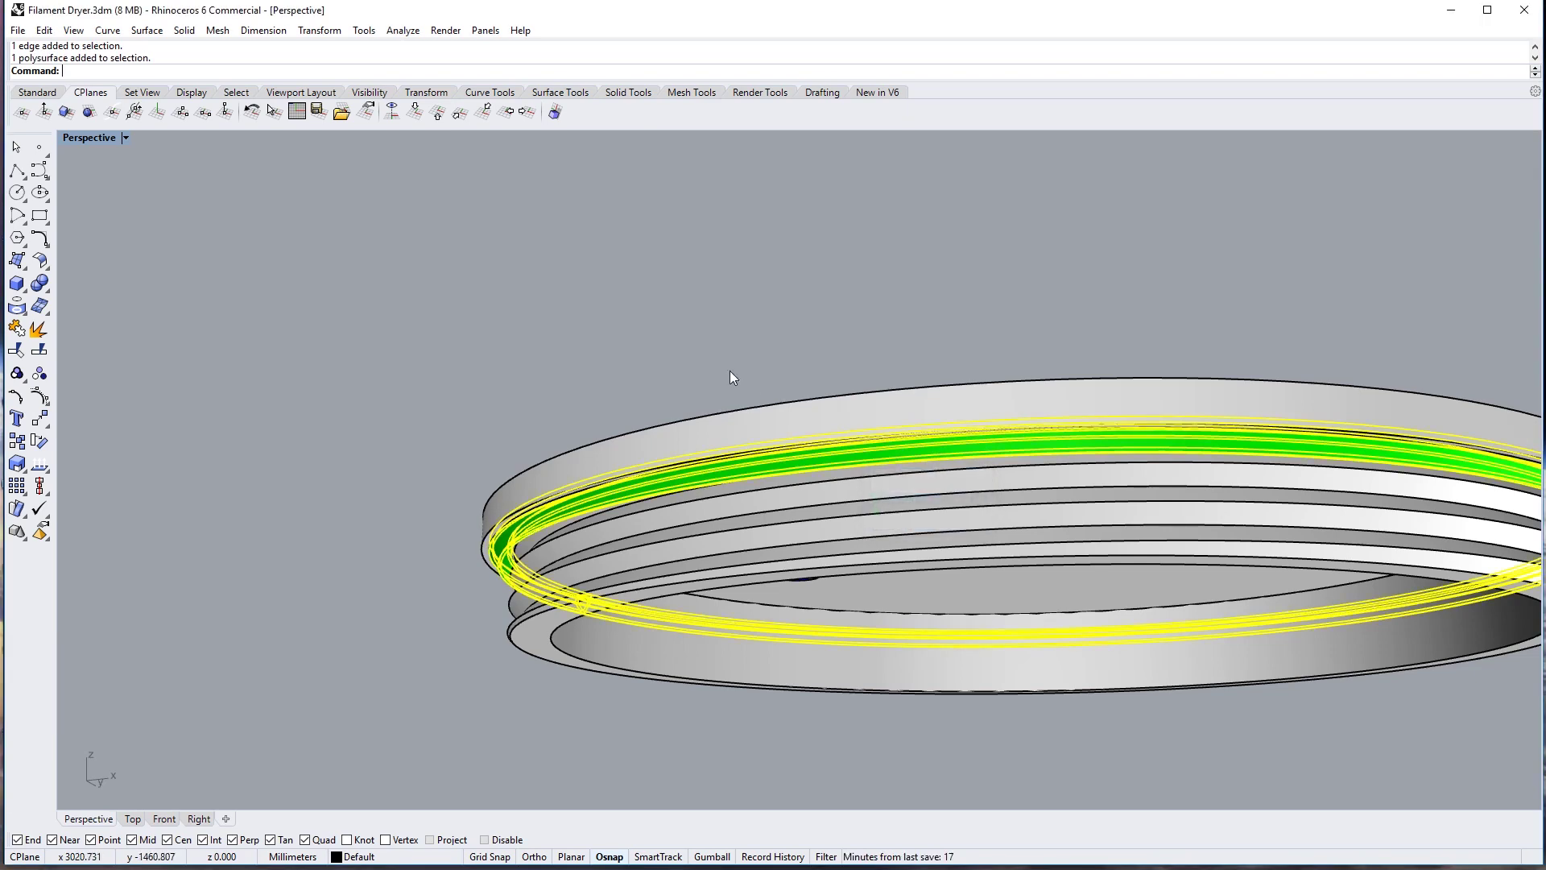
Step: Orbit and zoom around the lid to inspect its underside threads from the side
right_drag(730, 370, 746, 451)
scroll(740, 341, down, 5)
scroll(731, 415, up, 6)
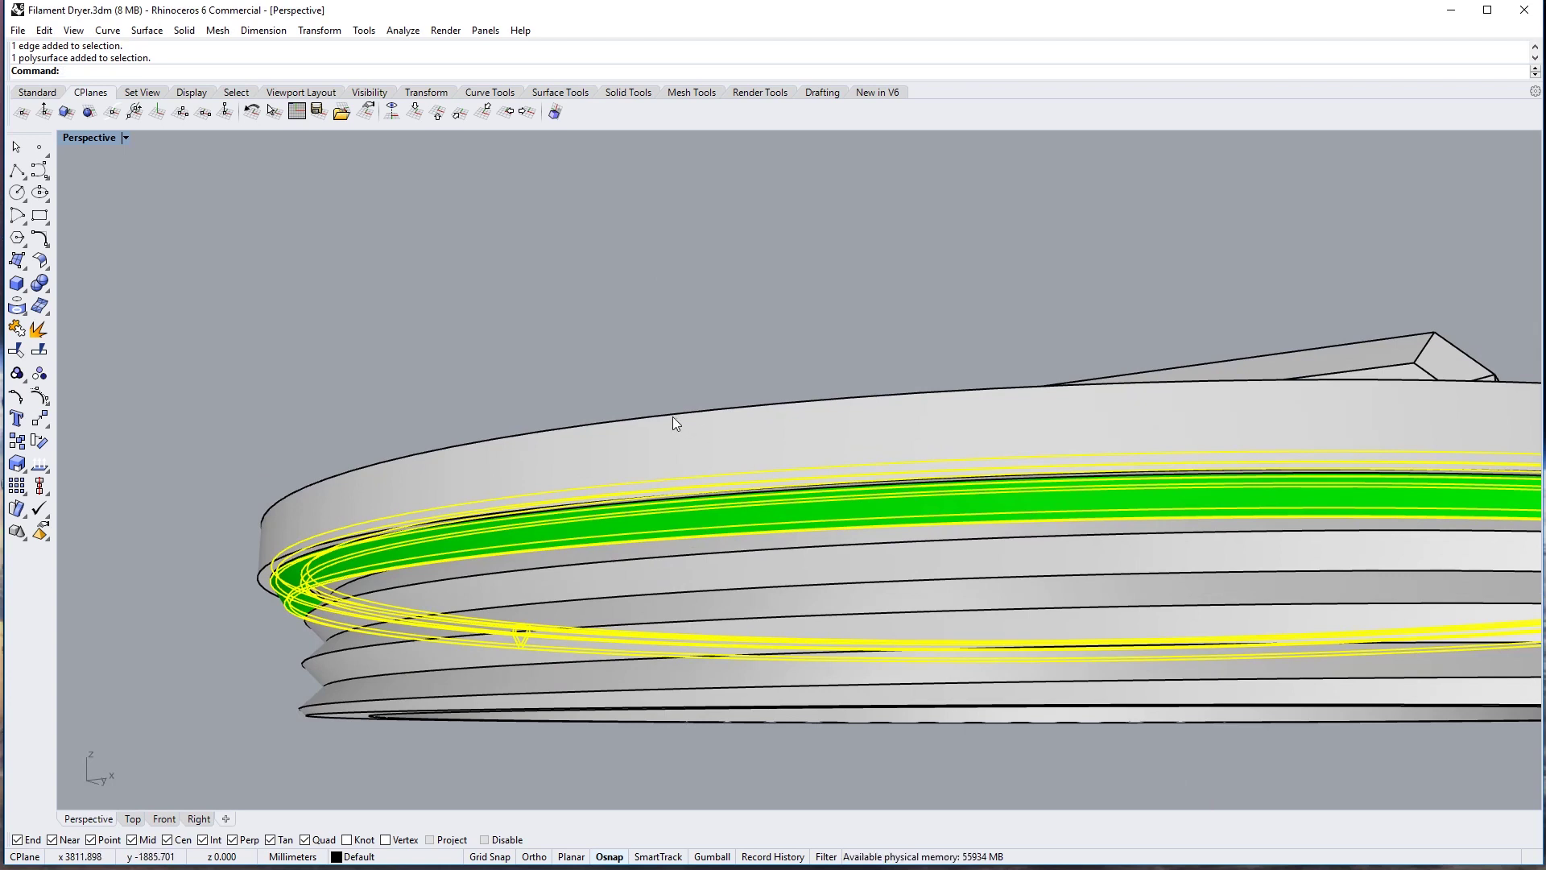
scroll(670, 411, down, 10)
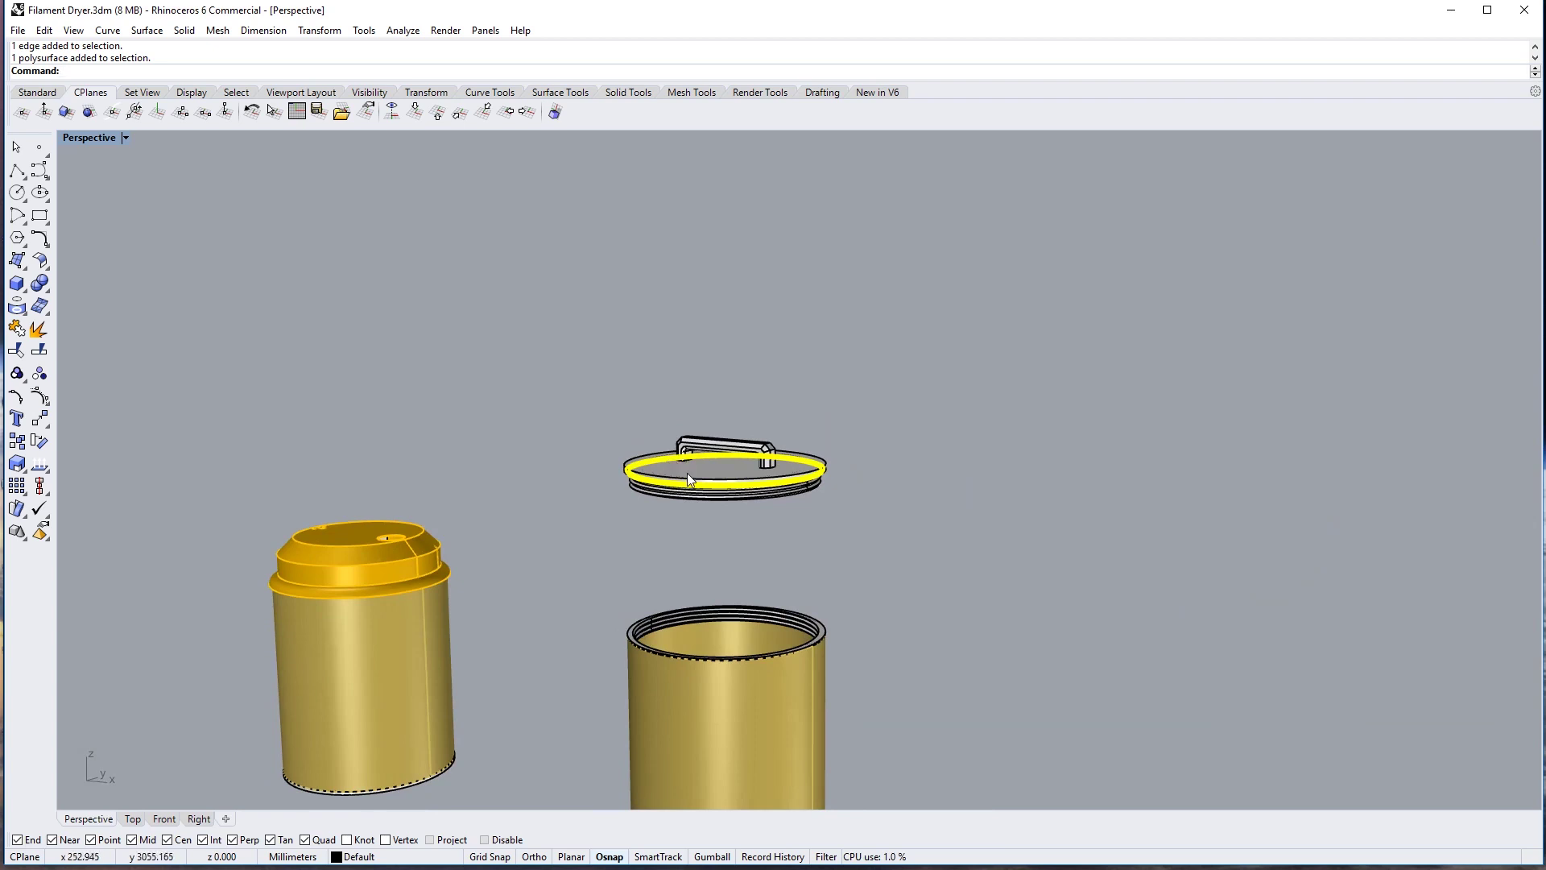
scroll(653, 499, up, 3)
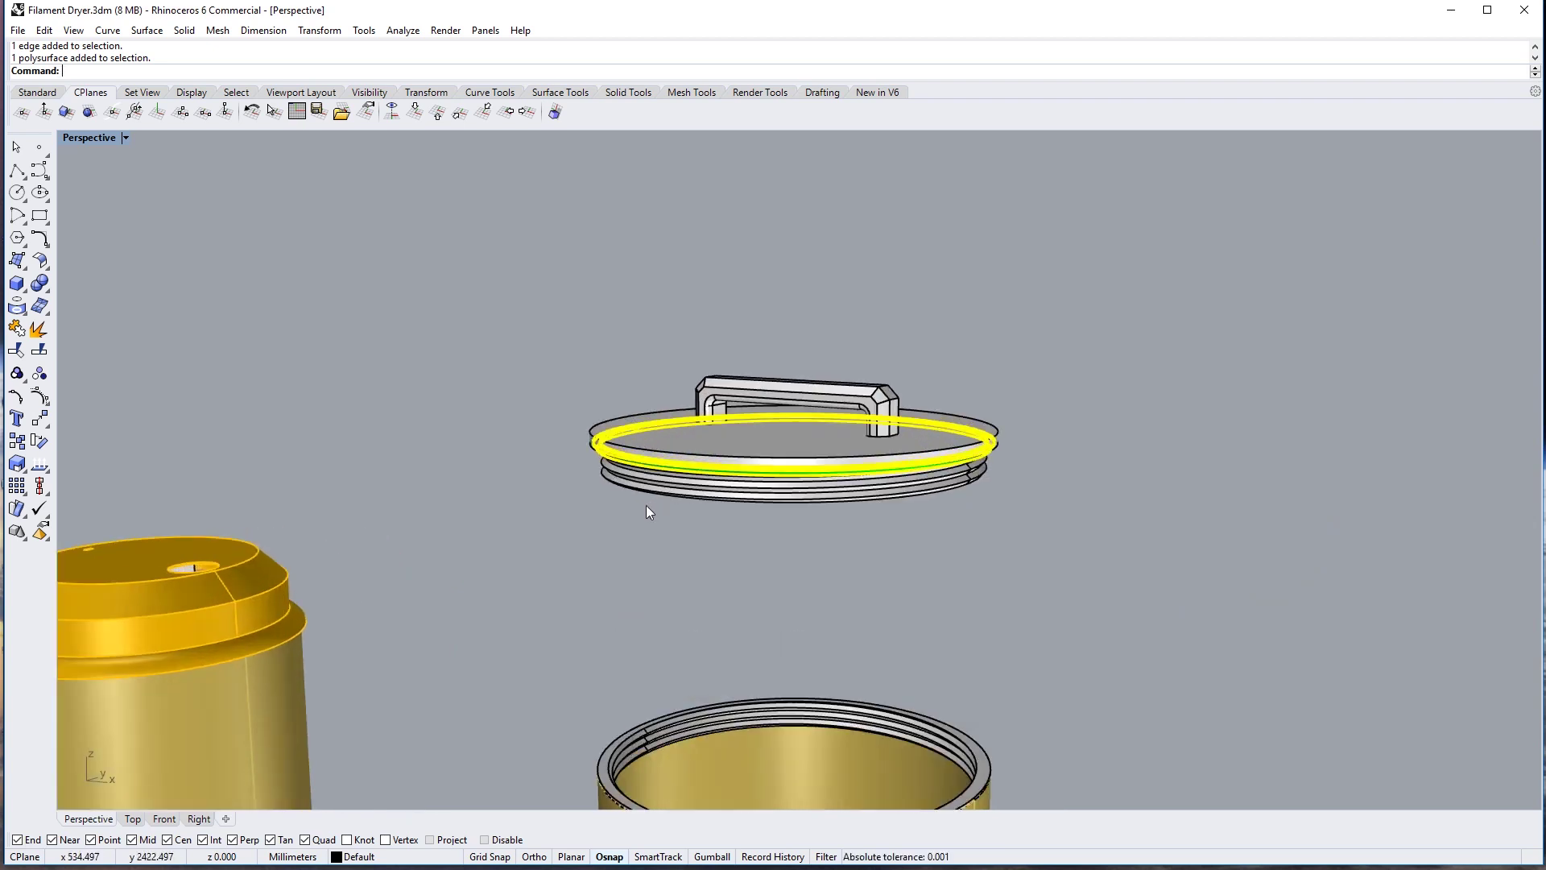
right_drag(645, 506, 636, 483)
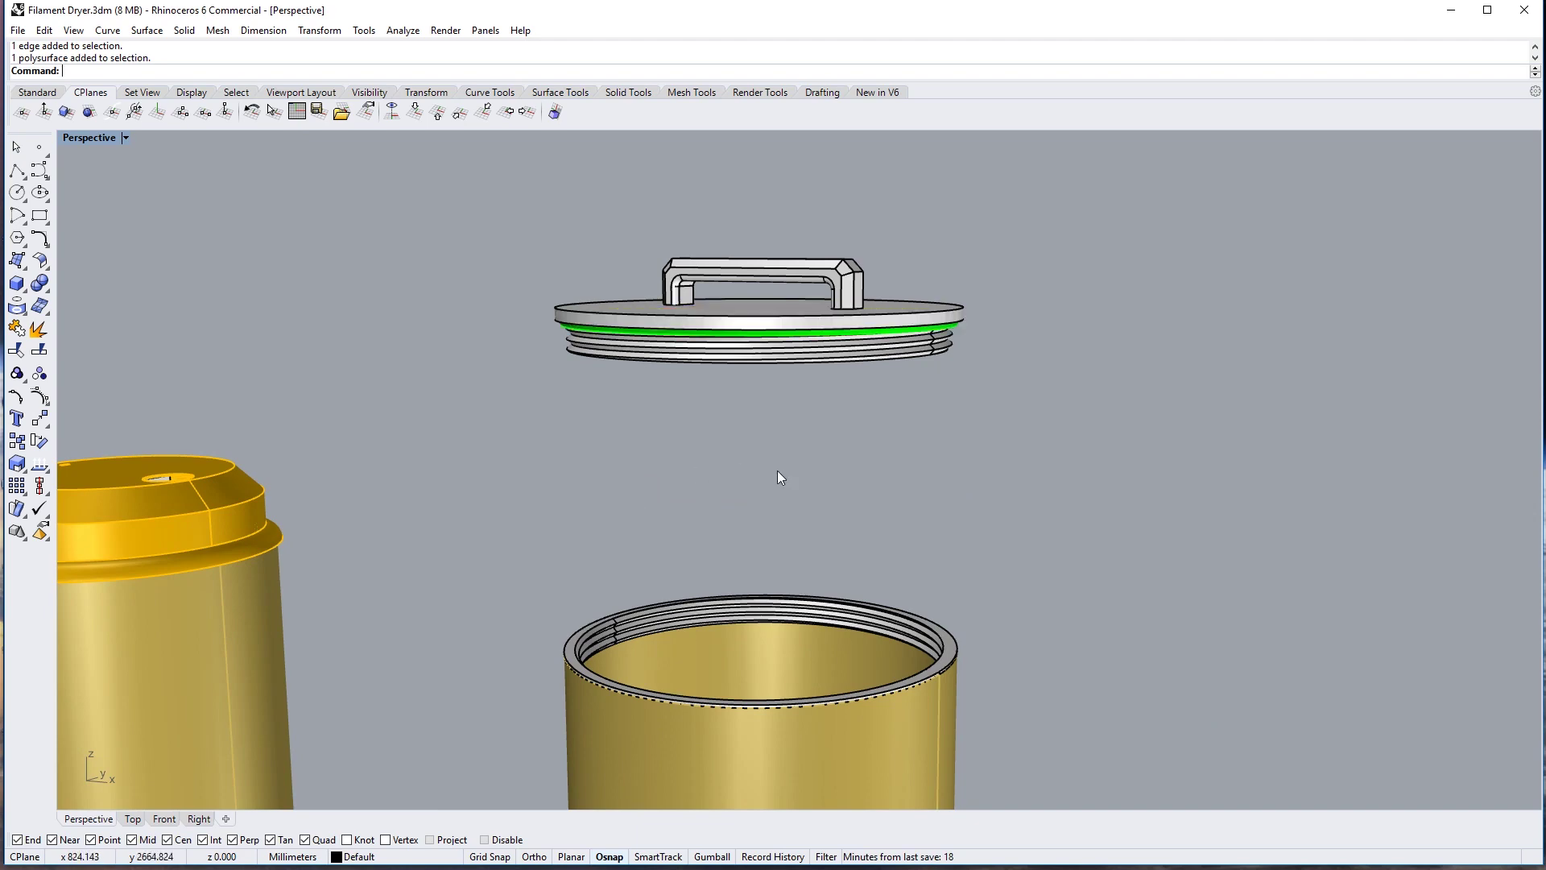
right_drag(777, 469, 814, 410)
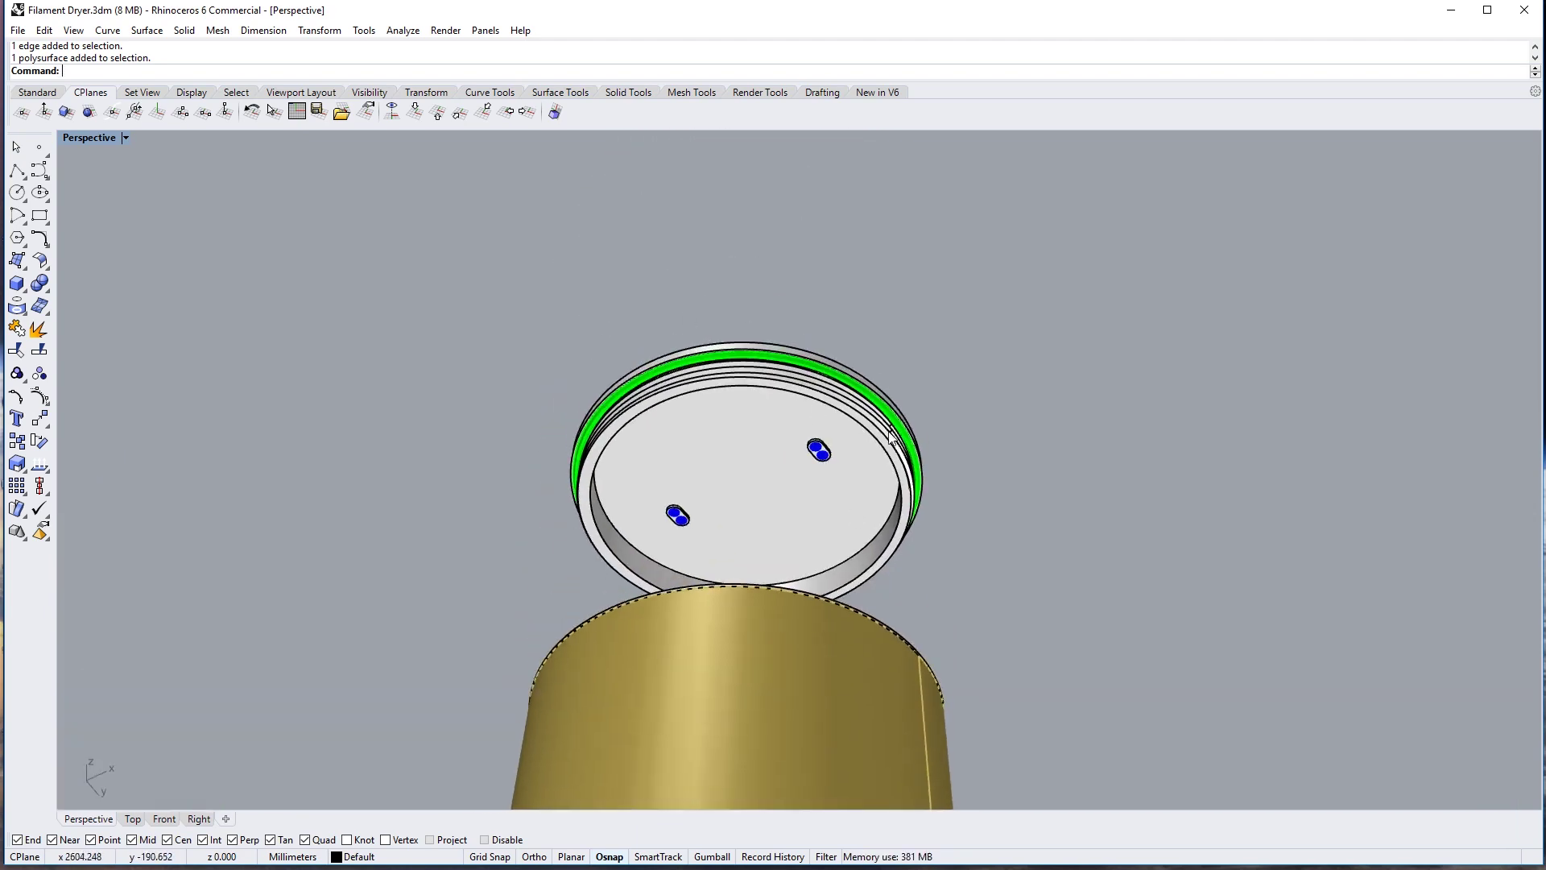
scroll(728, 343, up, 4)
scroll(733, 339, down, 4)
right_drag(747, 361, 704, 422)
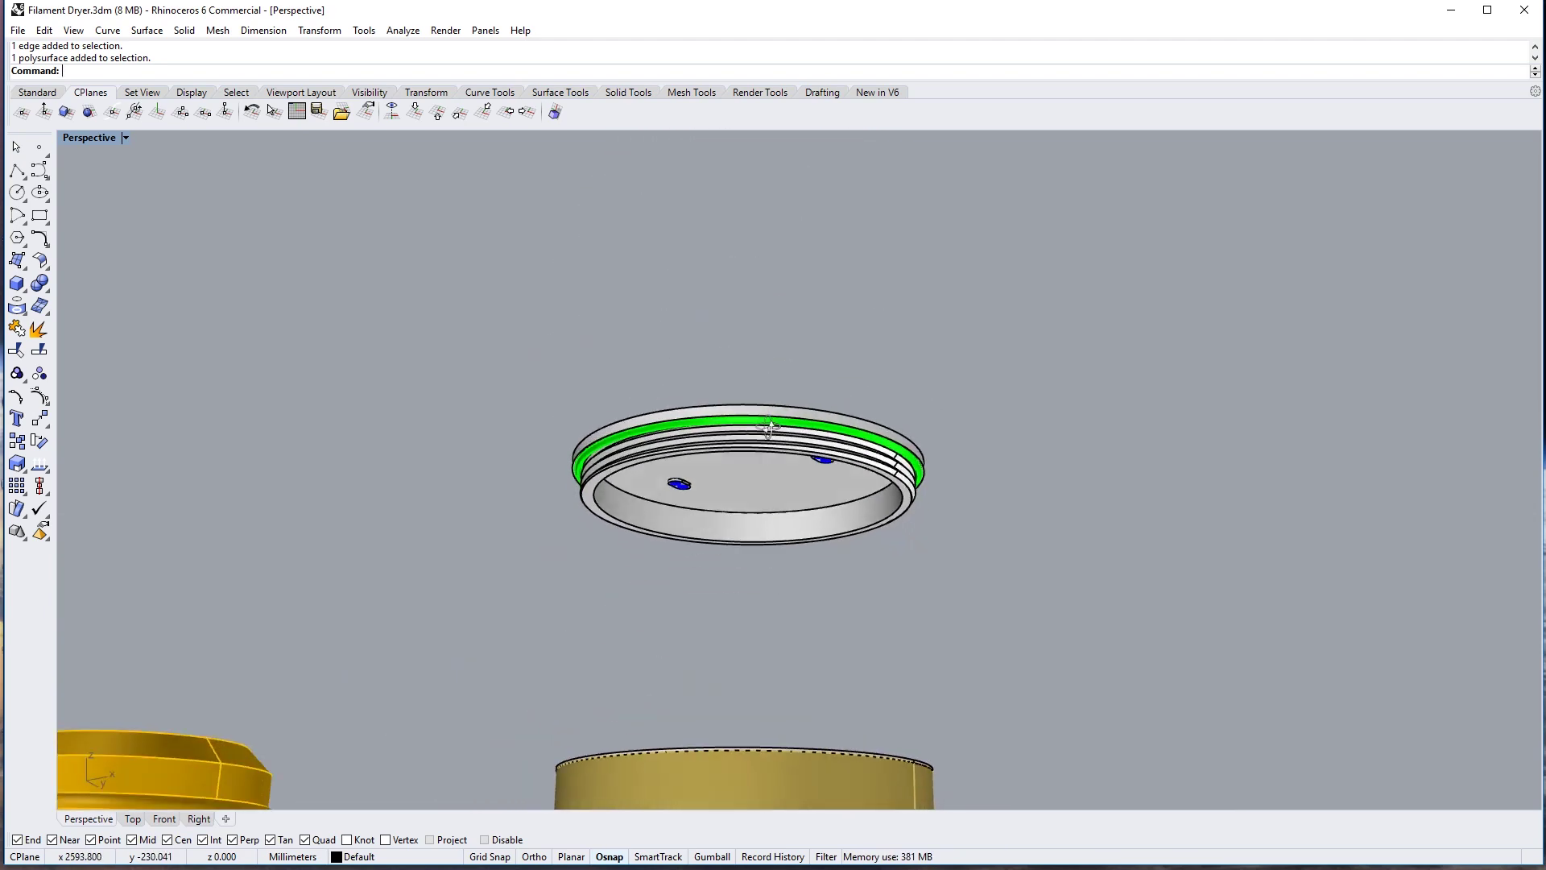
scroll(703, 425, up, 5)
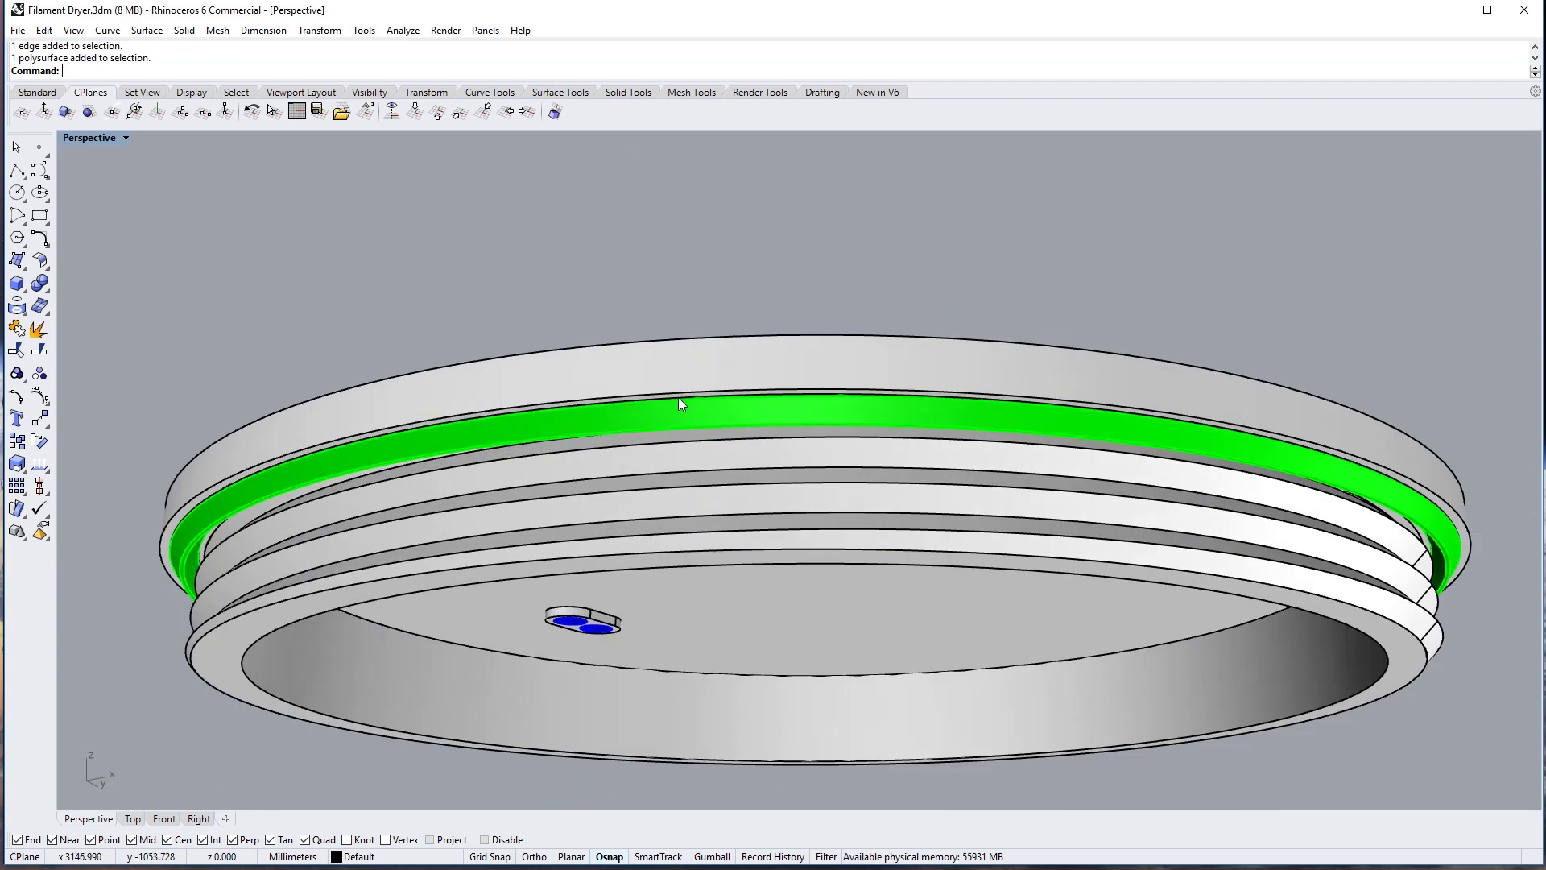
scroll(686, 405, down, 3)
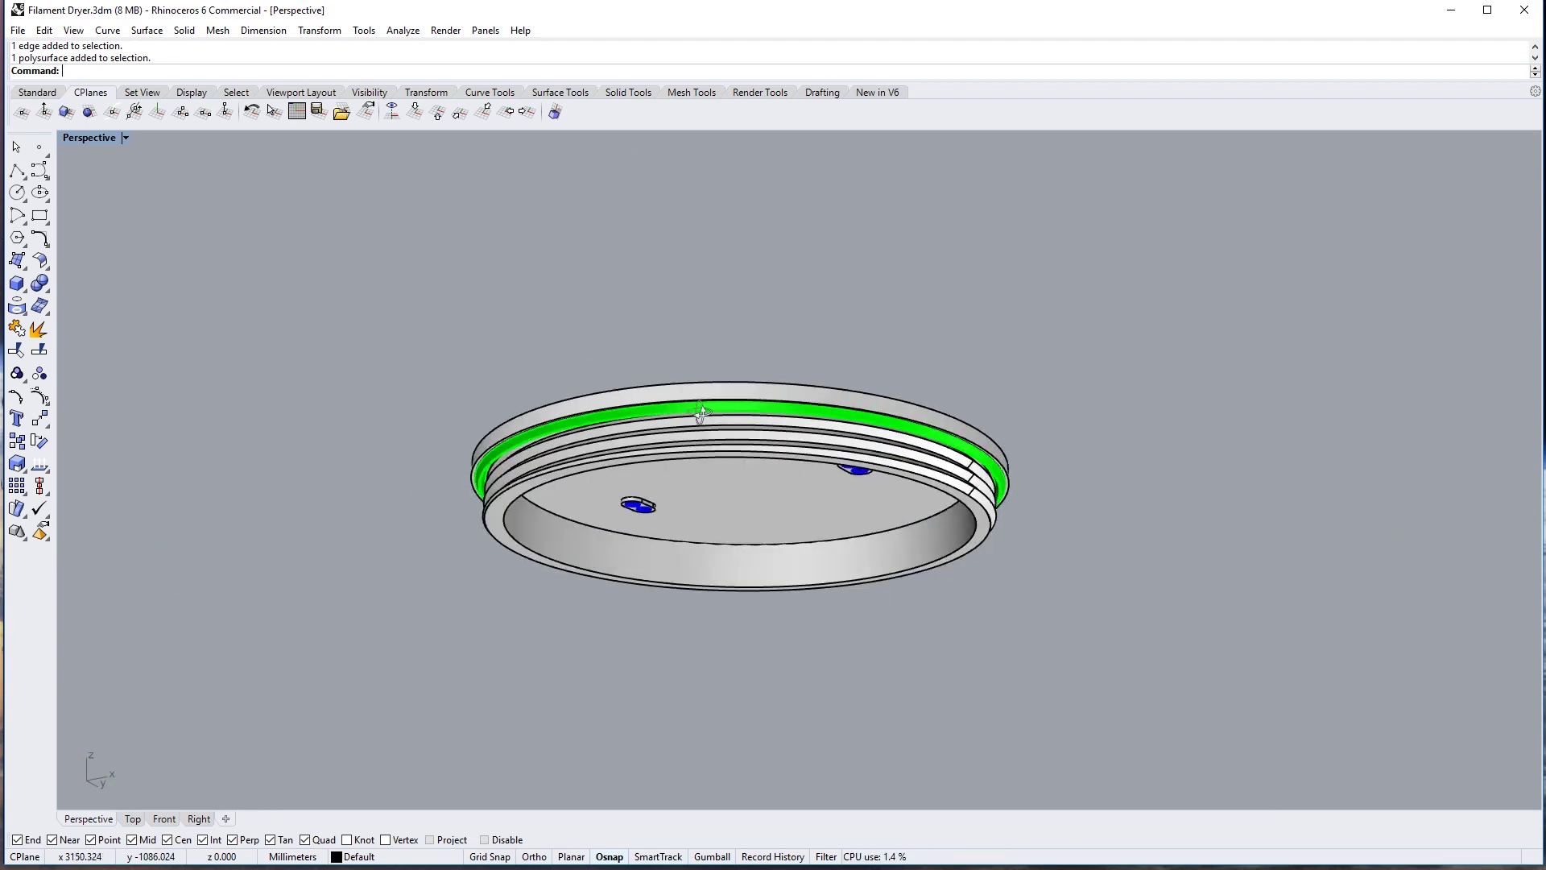
Step: Look down past the lid and handle and zoom onto the canister's open threaded rim
right_drag(686, 404, 581, 674)
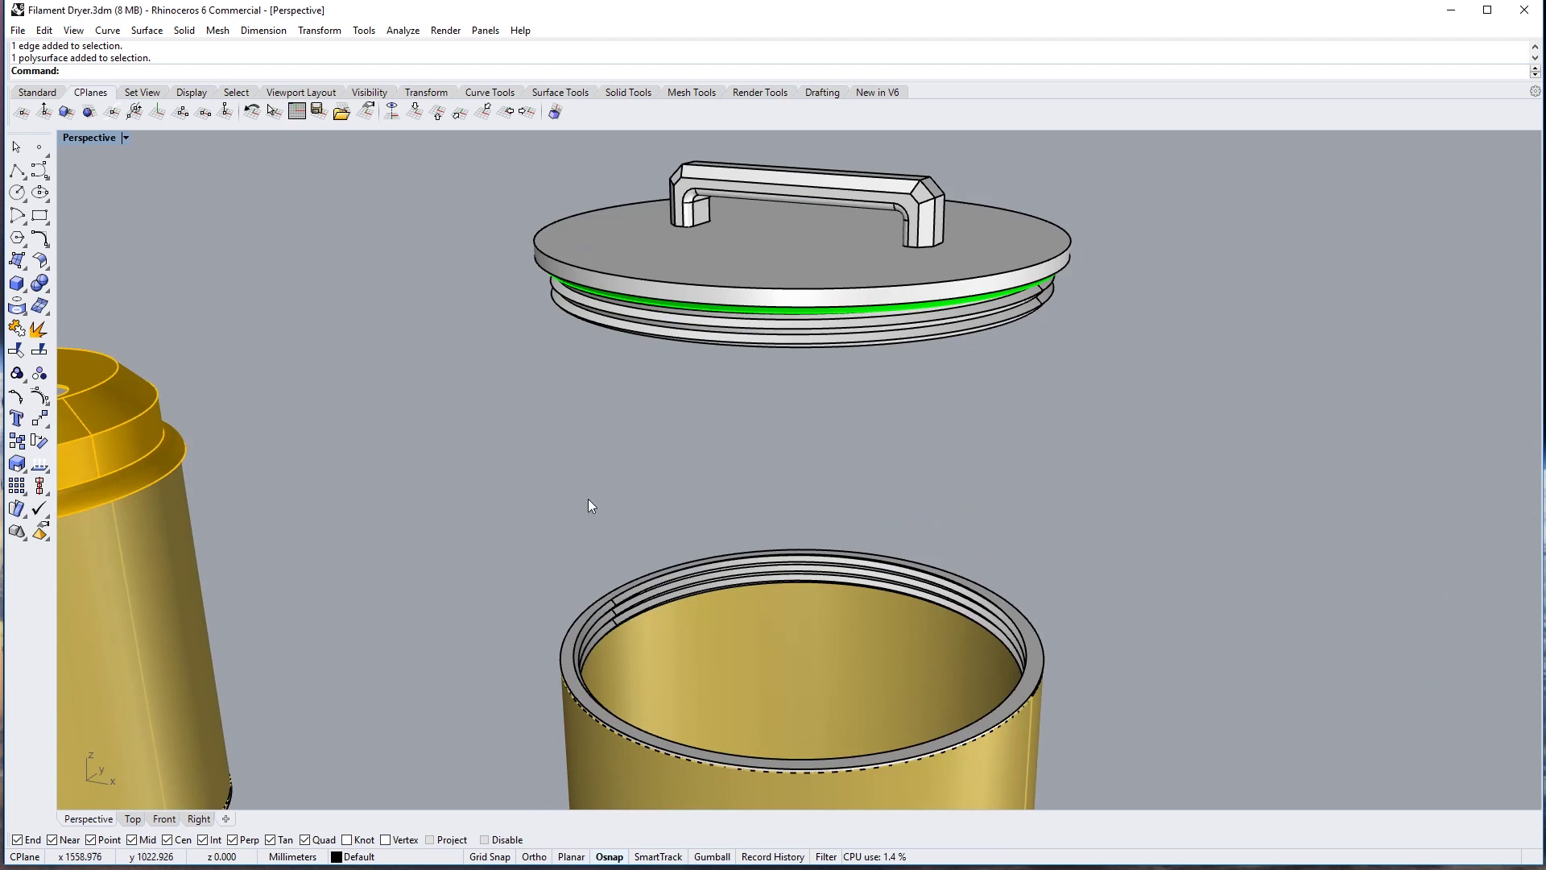
scroll(588, 505, up, 3)
right_drag(590, 459, 616, 370)
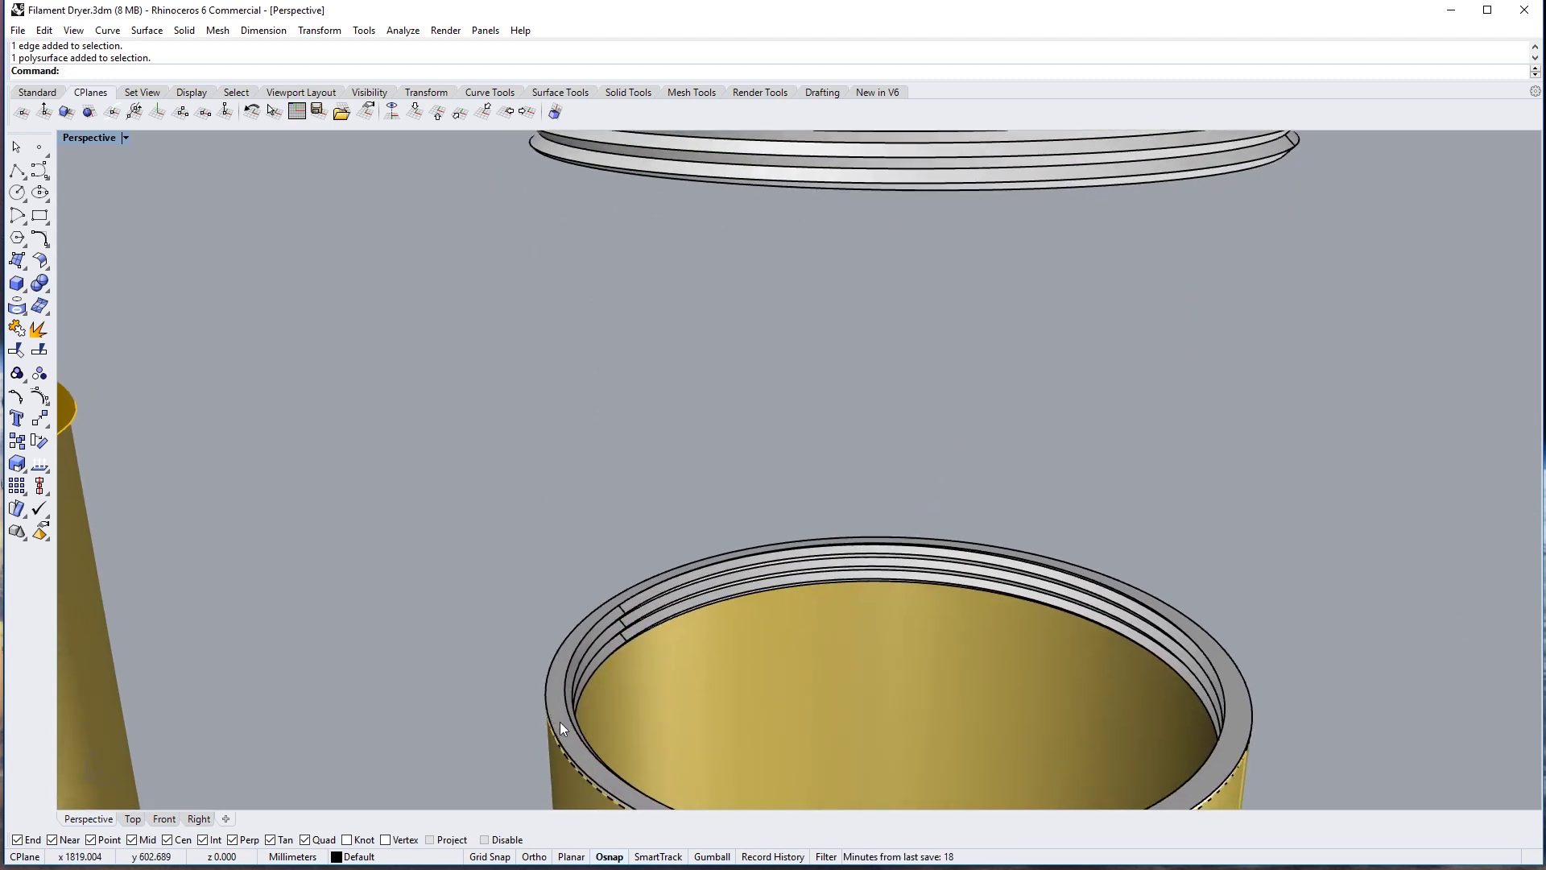
scroll(560, 713, up, 3)
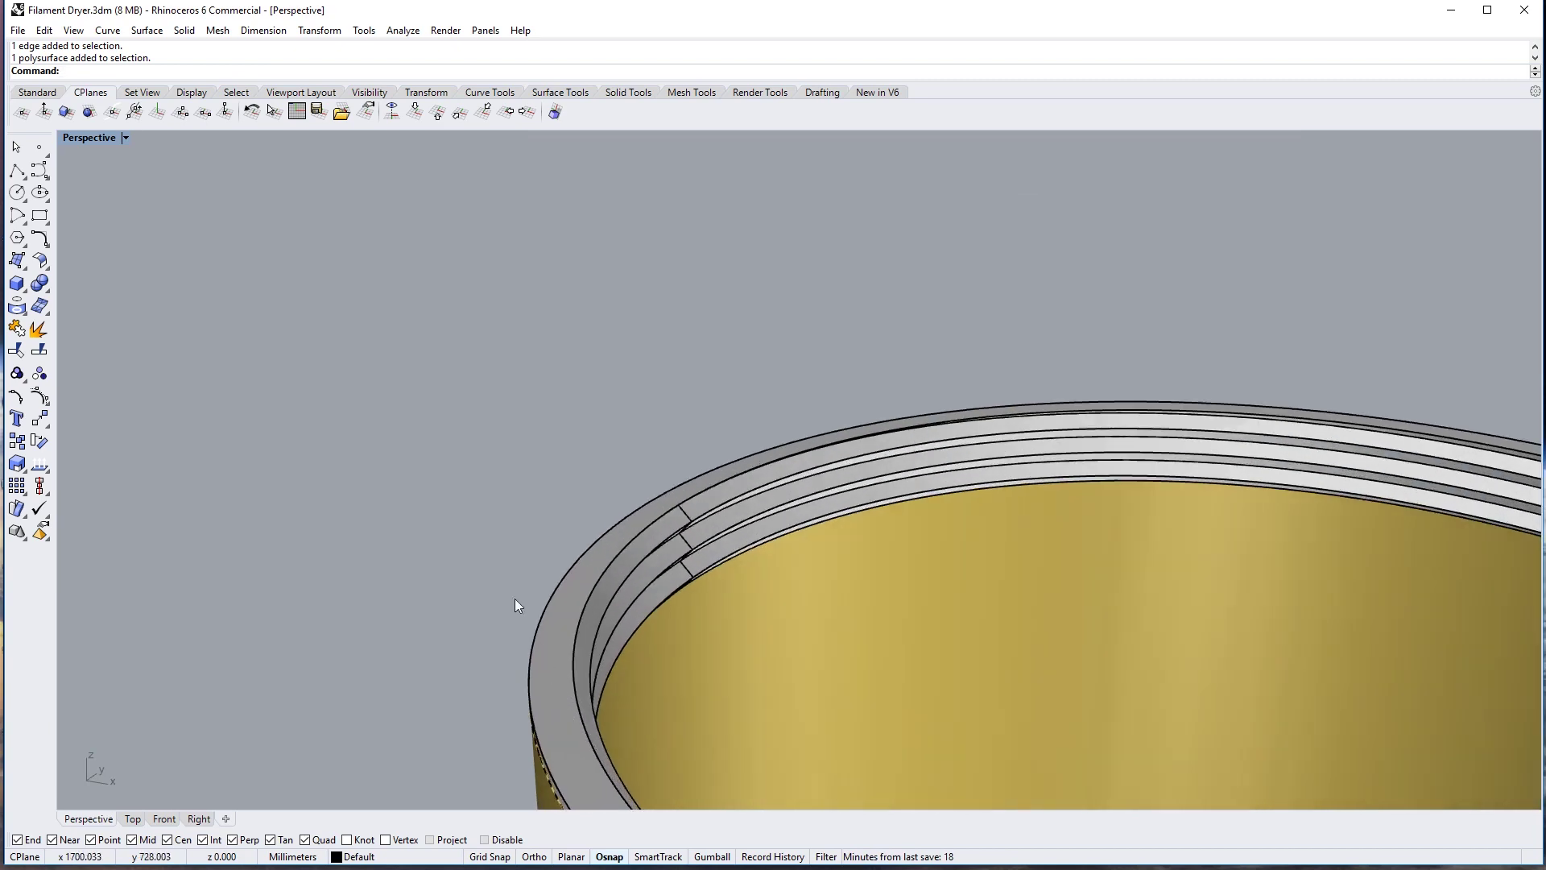
Step: Extract the canister's top rim face as its own surface and zoom to it
click(546, 627)
key(Return)
right_drag(555, 644, 607, 695)
key(ctrl+shift+e)
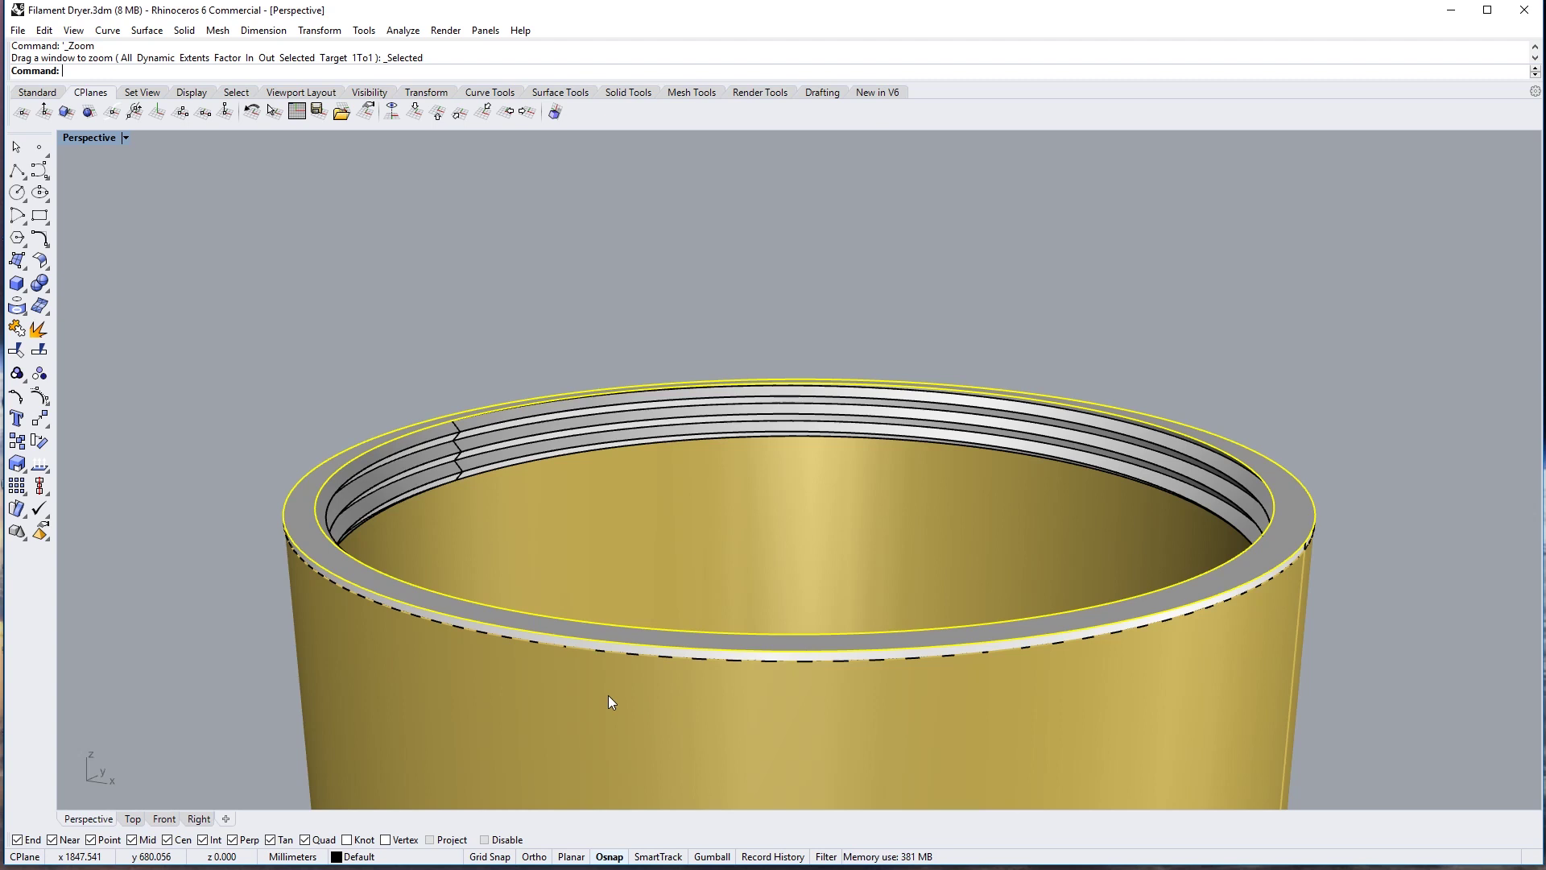
Step: Return to earlier lid views and orbit to a near side-on view of the raised lid above the rim
key(Home)
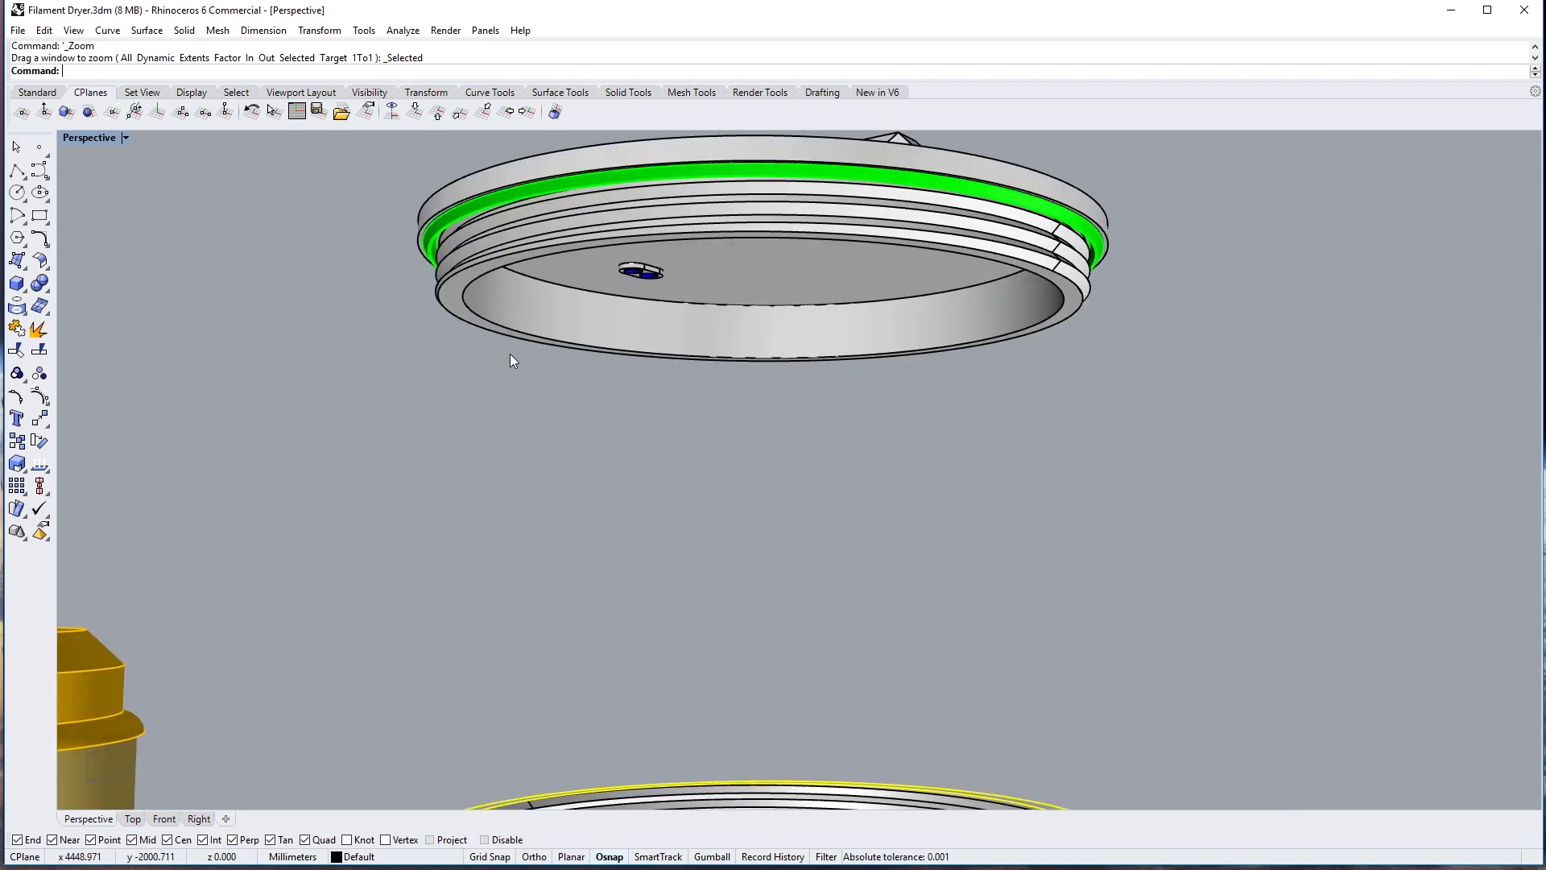
scroll(431, 224, up, 4)
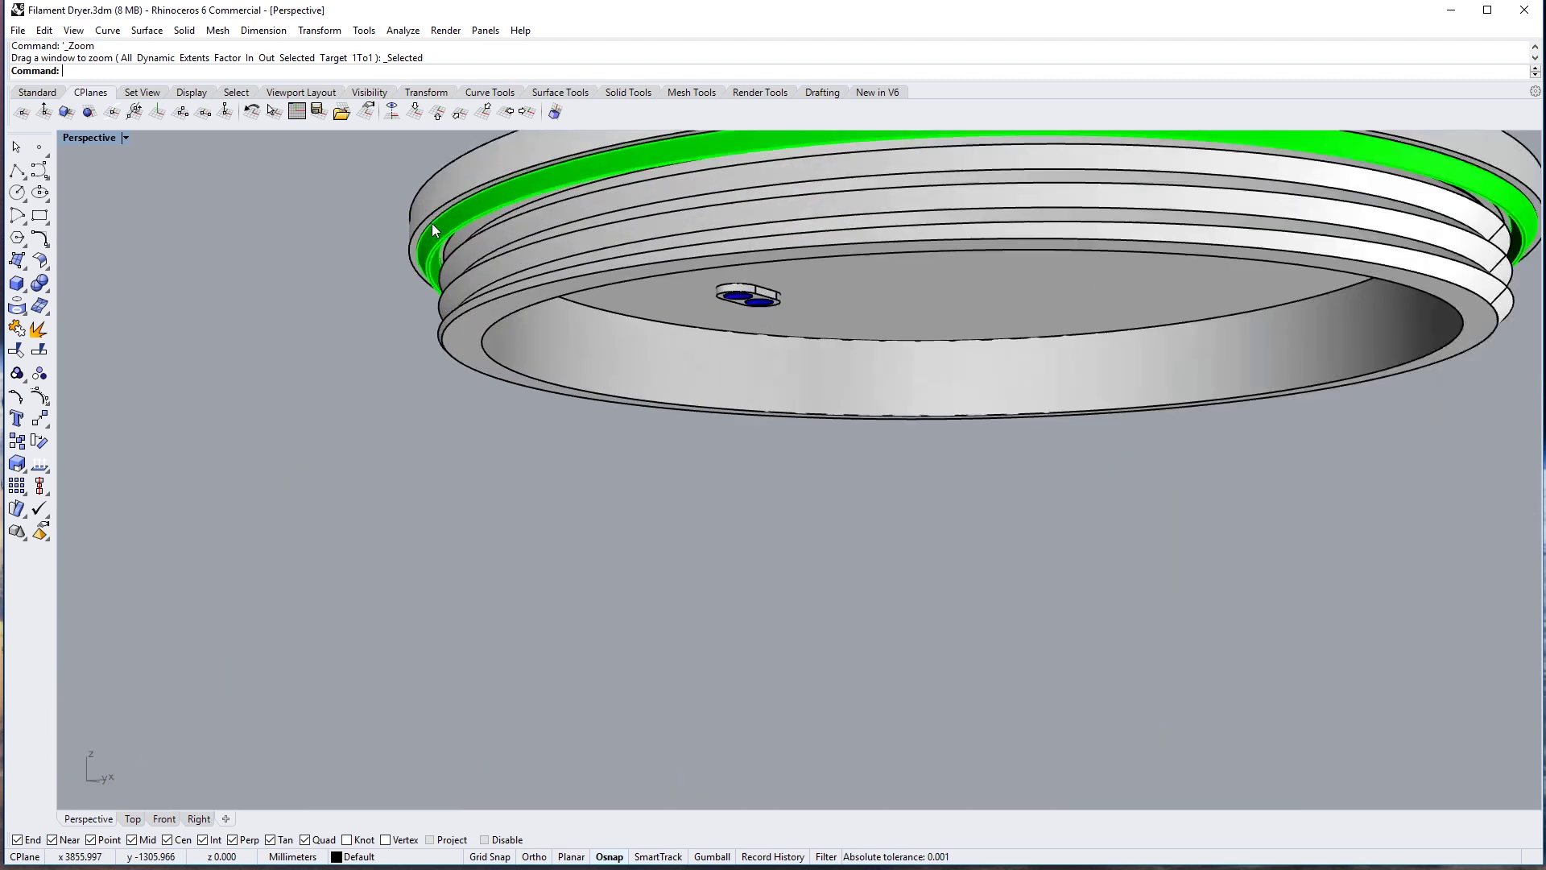
key(Home)
key(Home)
key(Home)
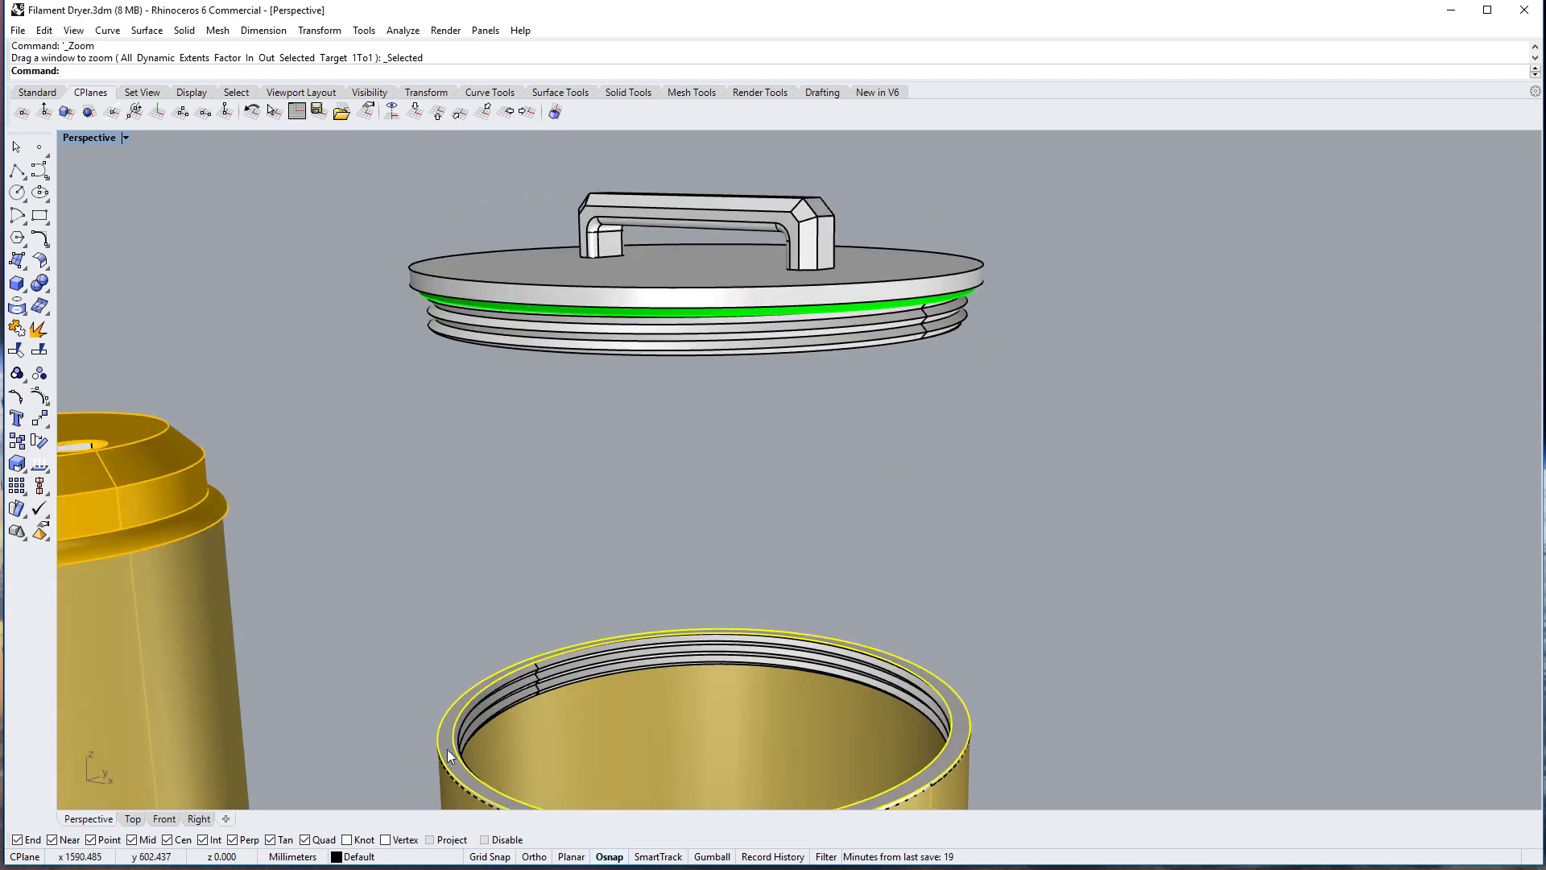
key(Home)
key(Home)
right_drag(450, 731, 456, 689)
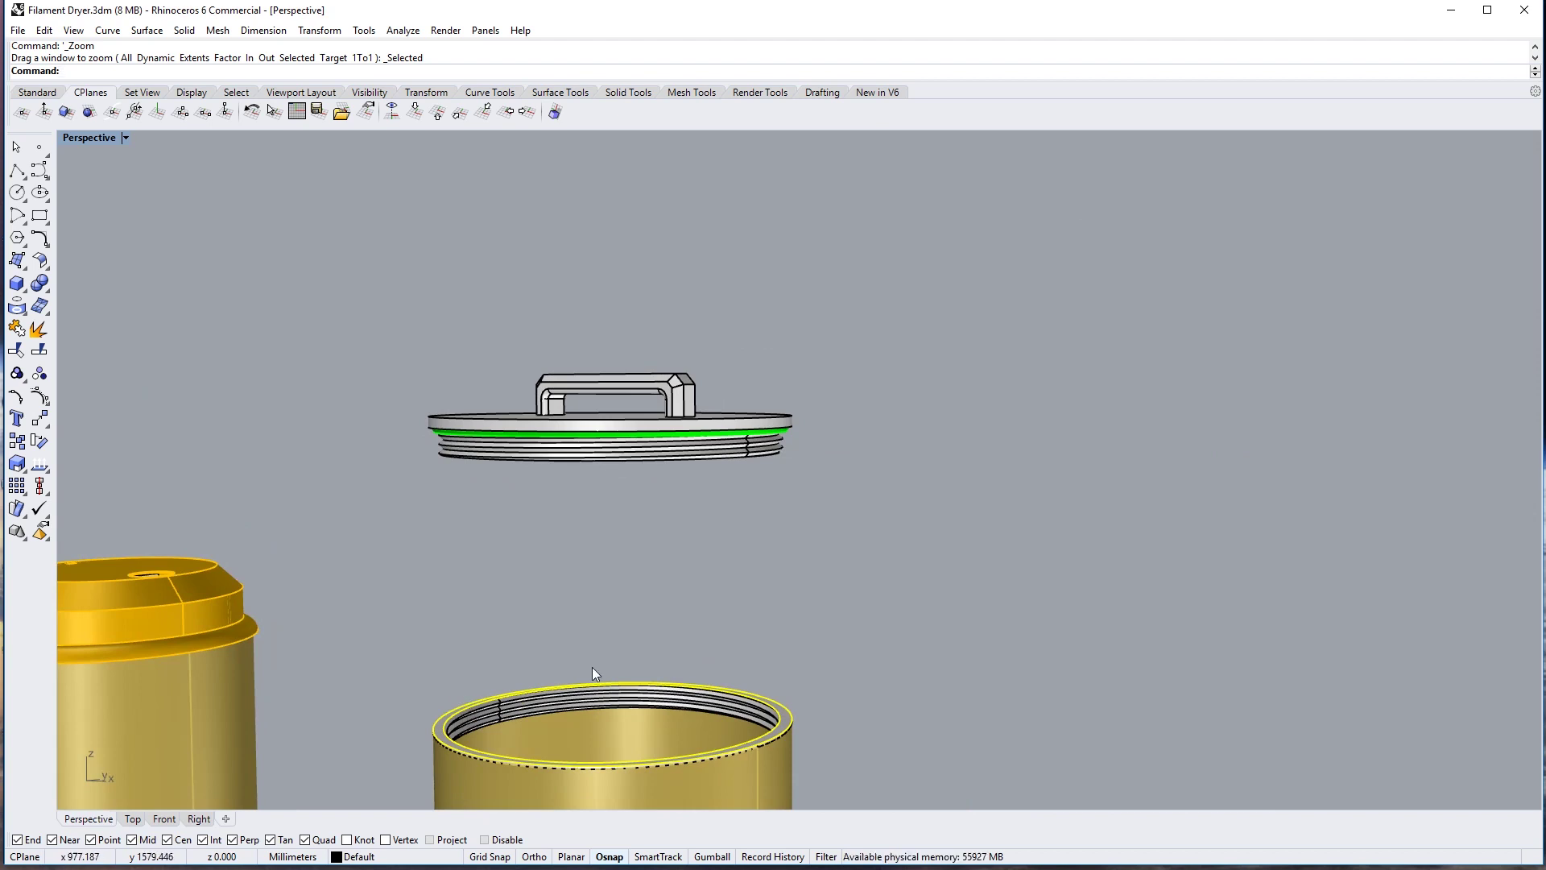
right_drag(592, 667, 598, 622)
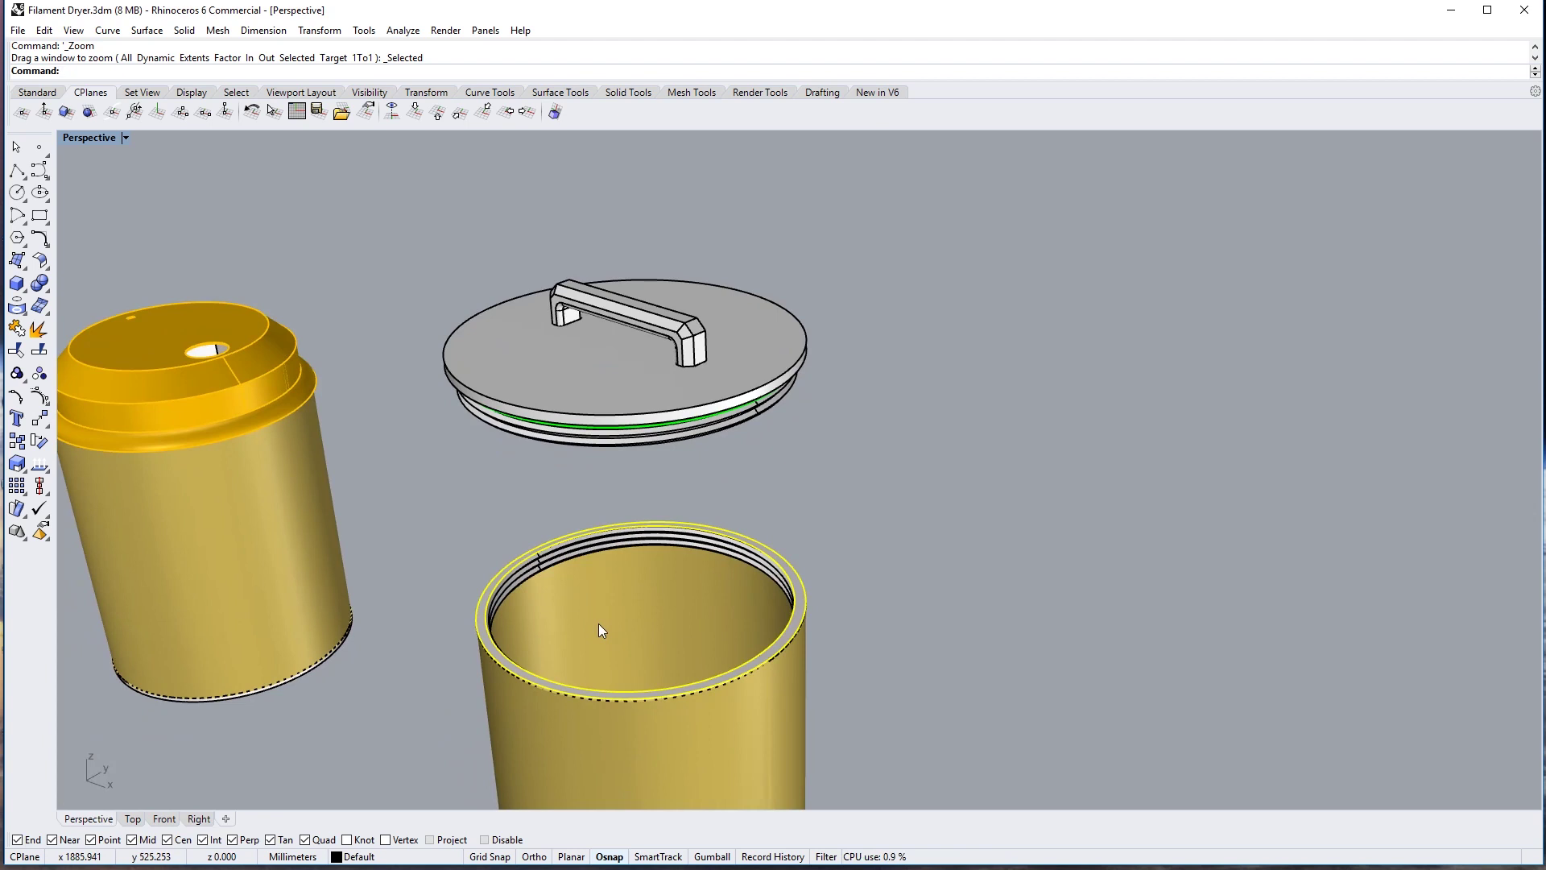
right_drag(598, 623, 620, 407)
scroll(619, 407, up, 5)
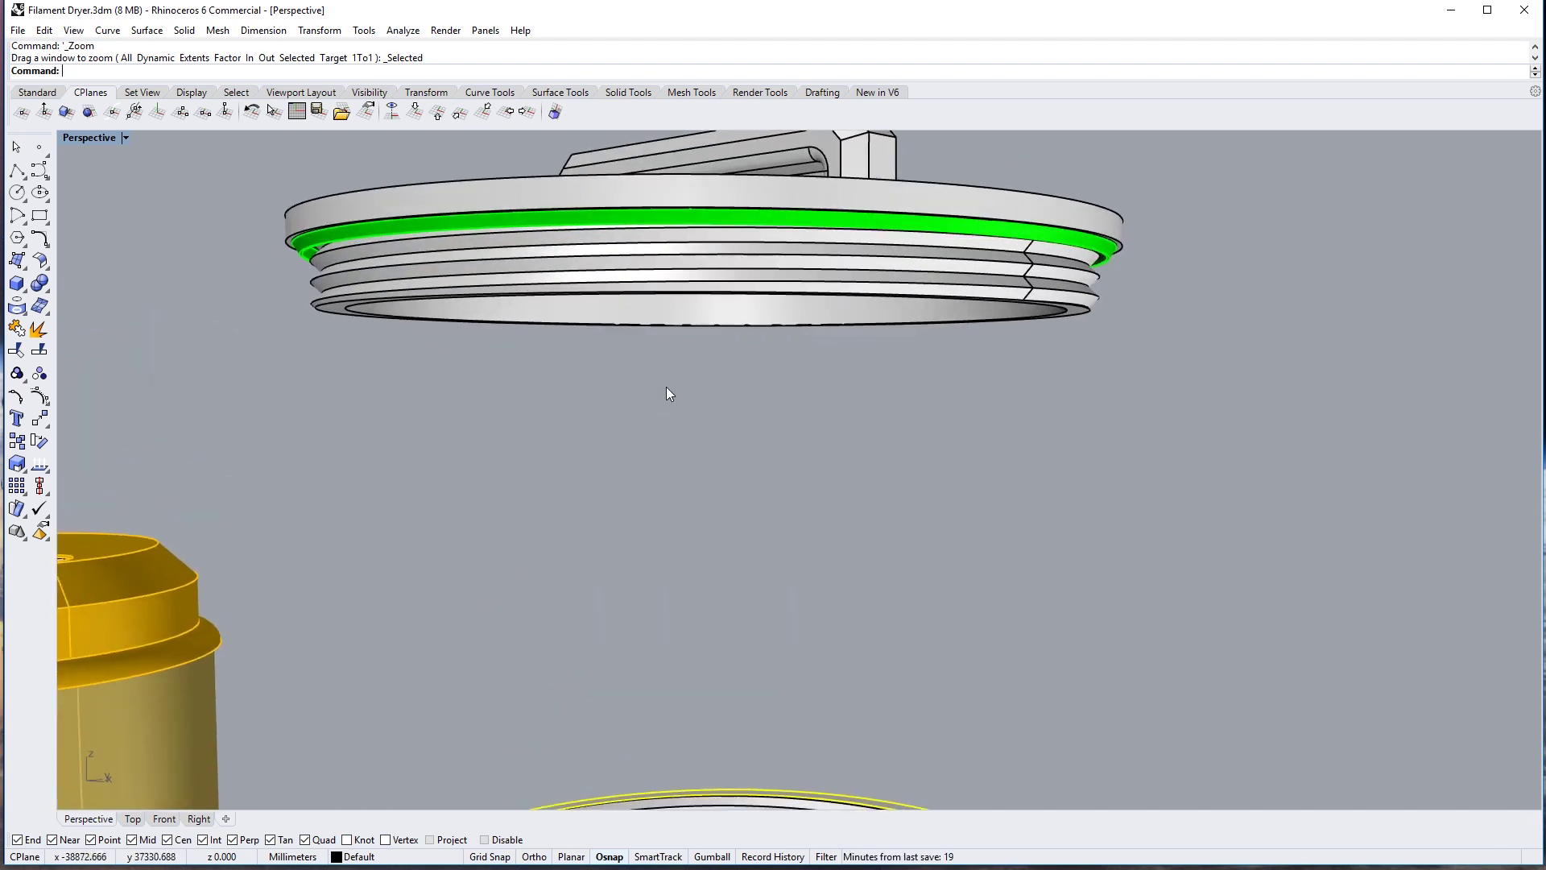
key(ctrl+a)
click(536, 456)
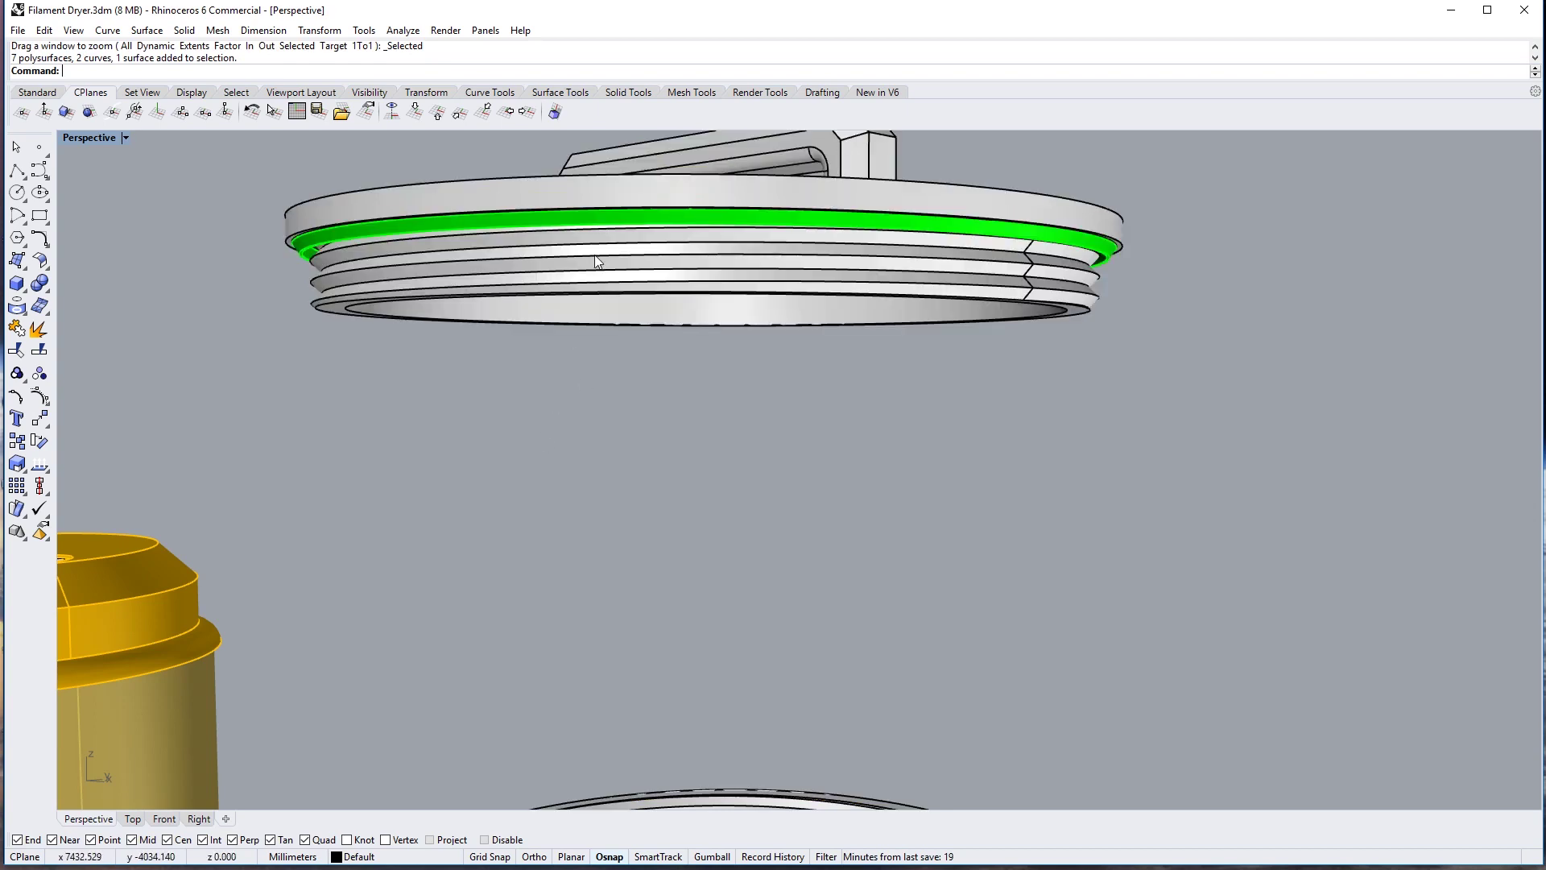
click(595, 257)
click(586, 306)
click(622, 267)
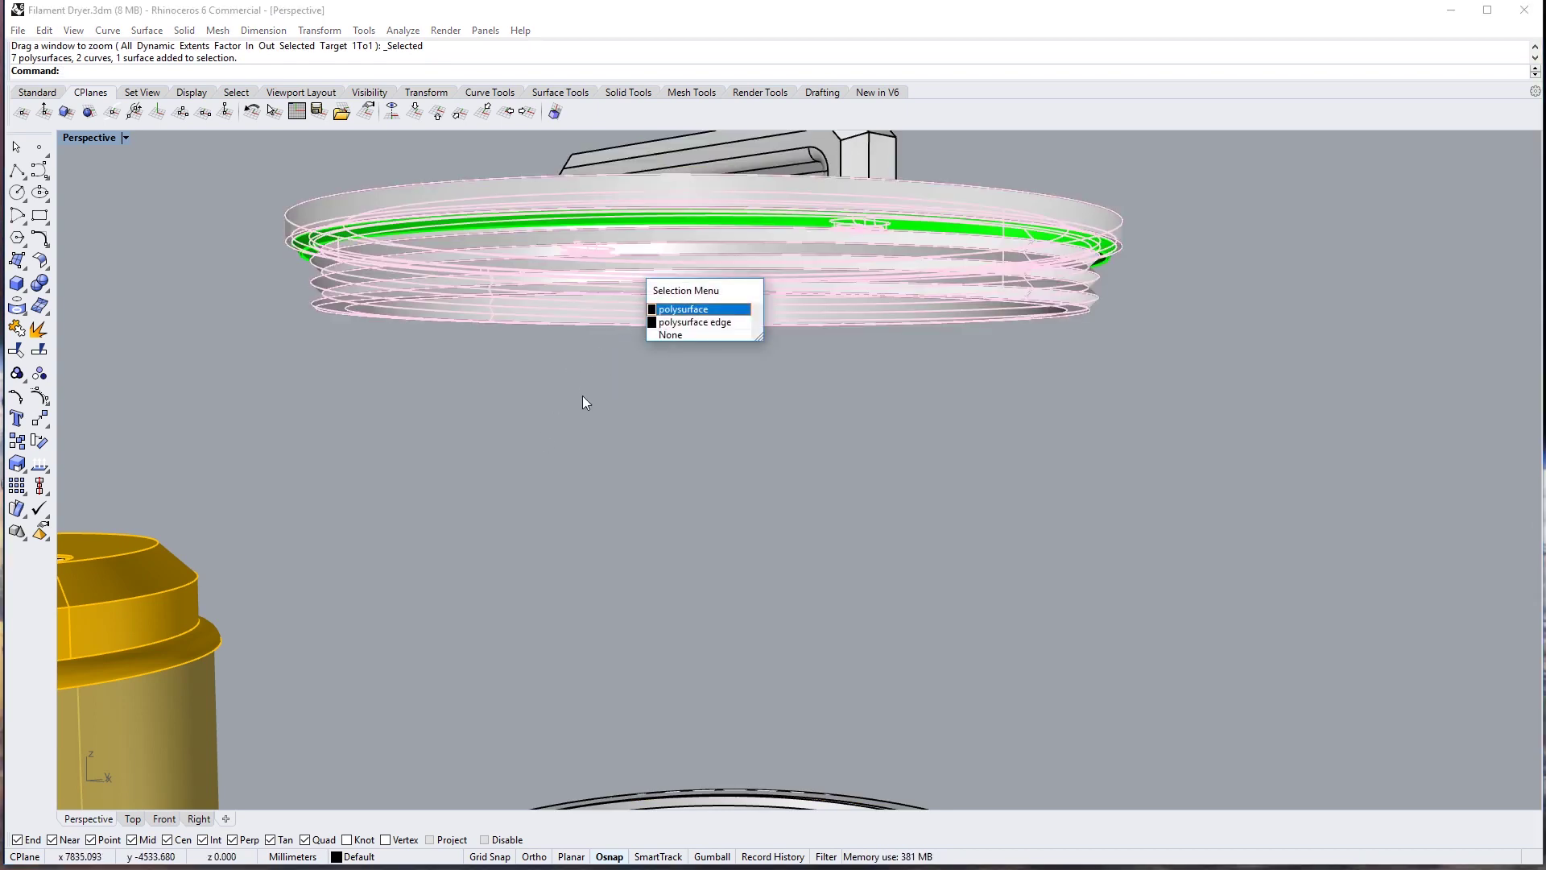
click(579, 397)
key(Home)
click(814, 296)
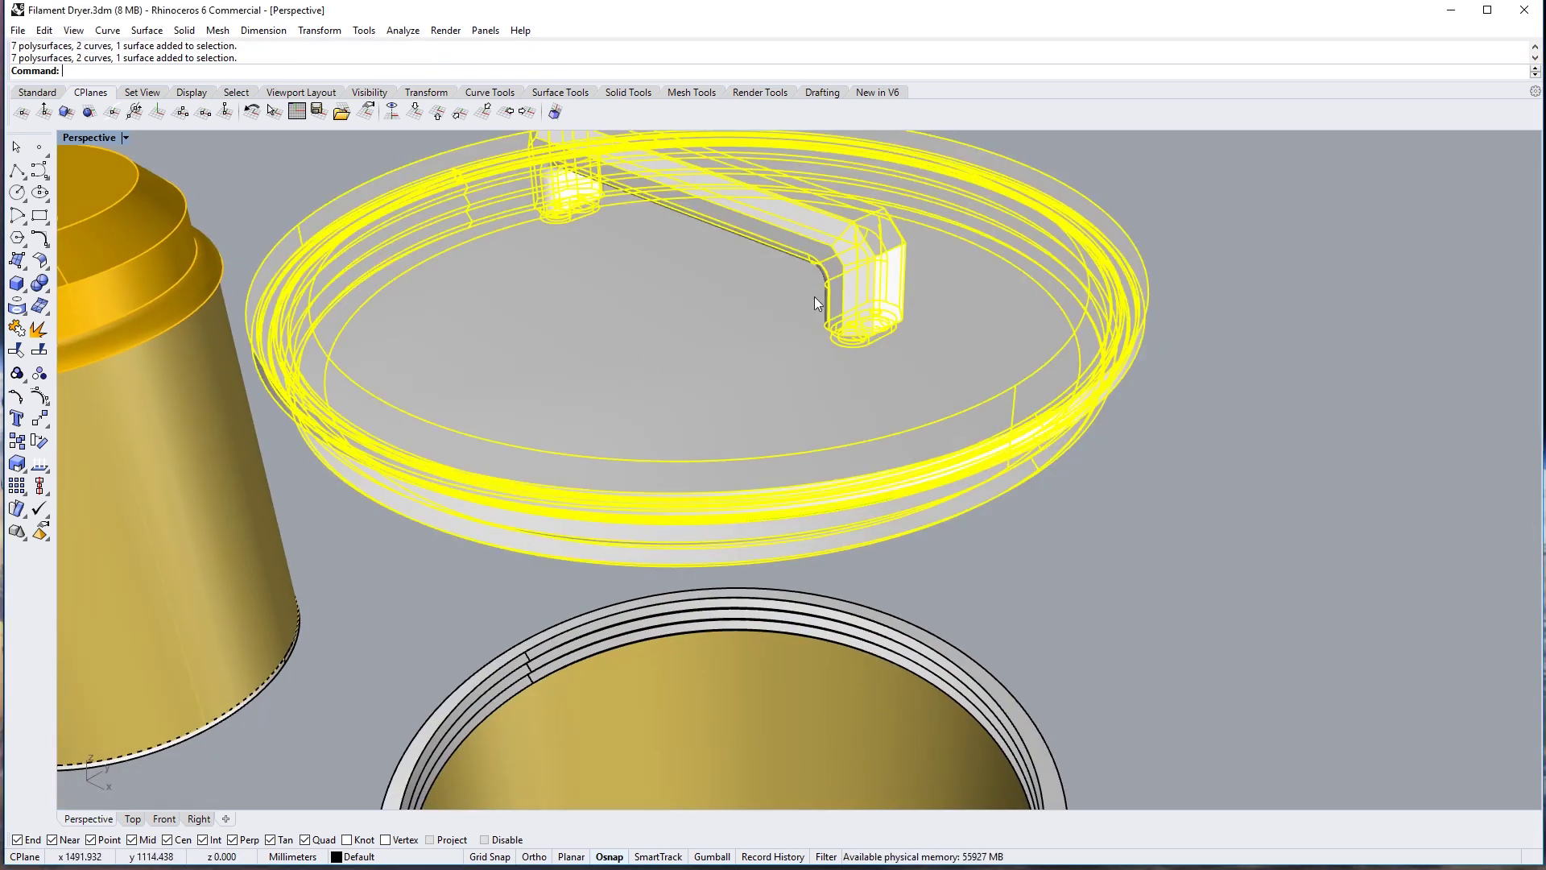
key(Escape)
click(785, 214)
mouse_move(784, 318)
right_down()
mouse_move(753, 277)
mouse_move(784, 225)
mouse_move(791, 320)
right_up()
scroll(527, 389, up, 4)
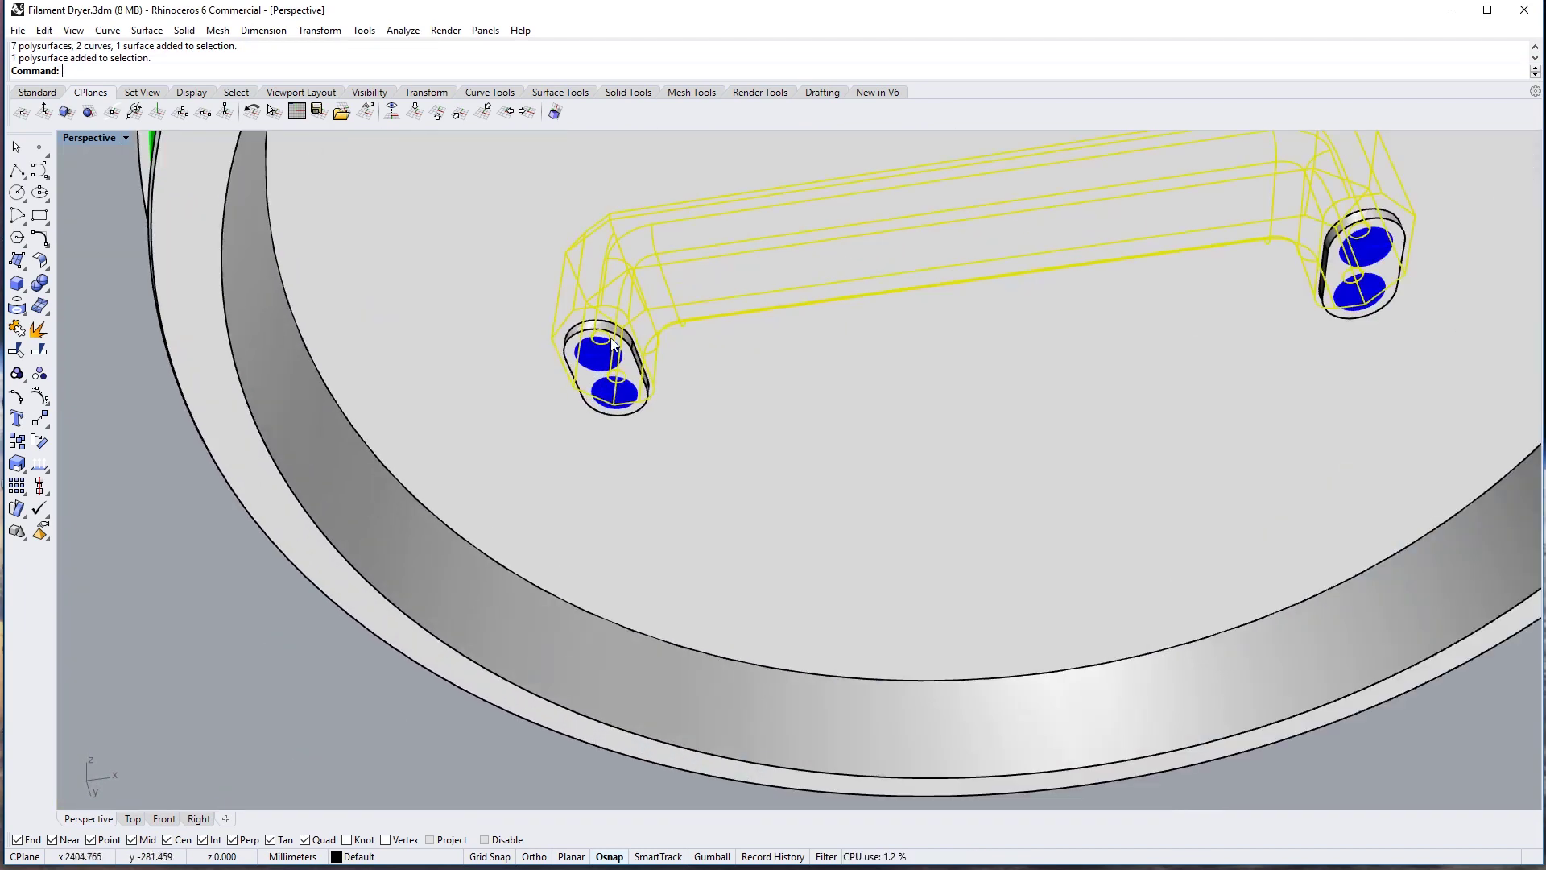
shift+click(605, 363)
key(Delete)
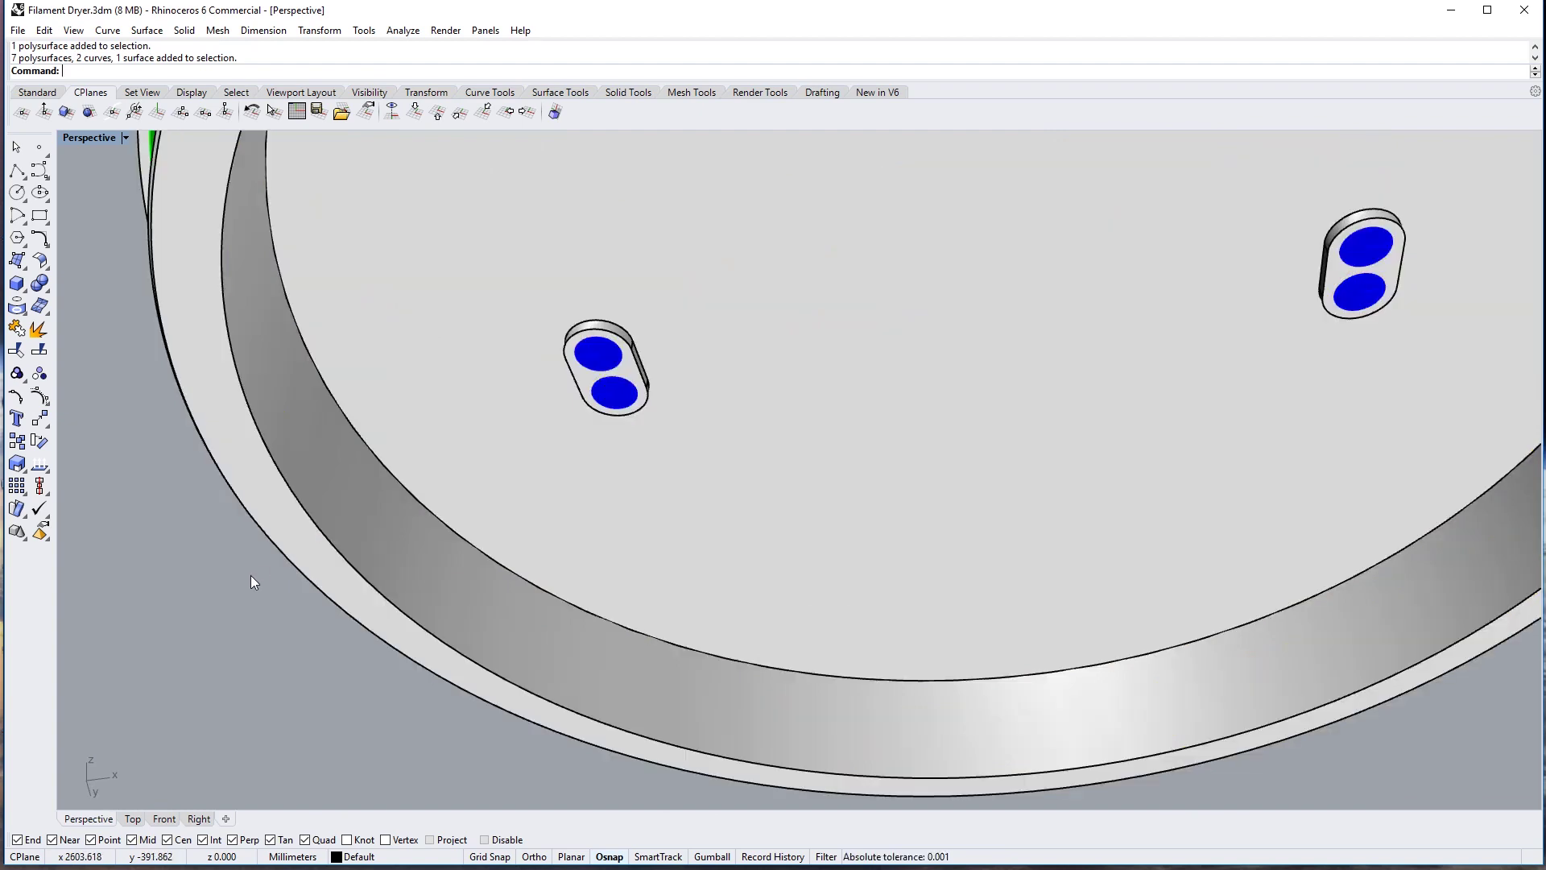
click(577, 364)
scroll(611, 379, down, 4)
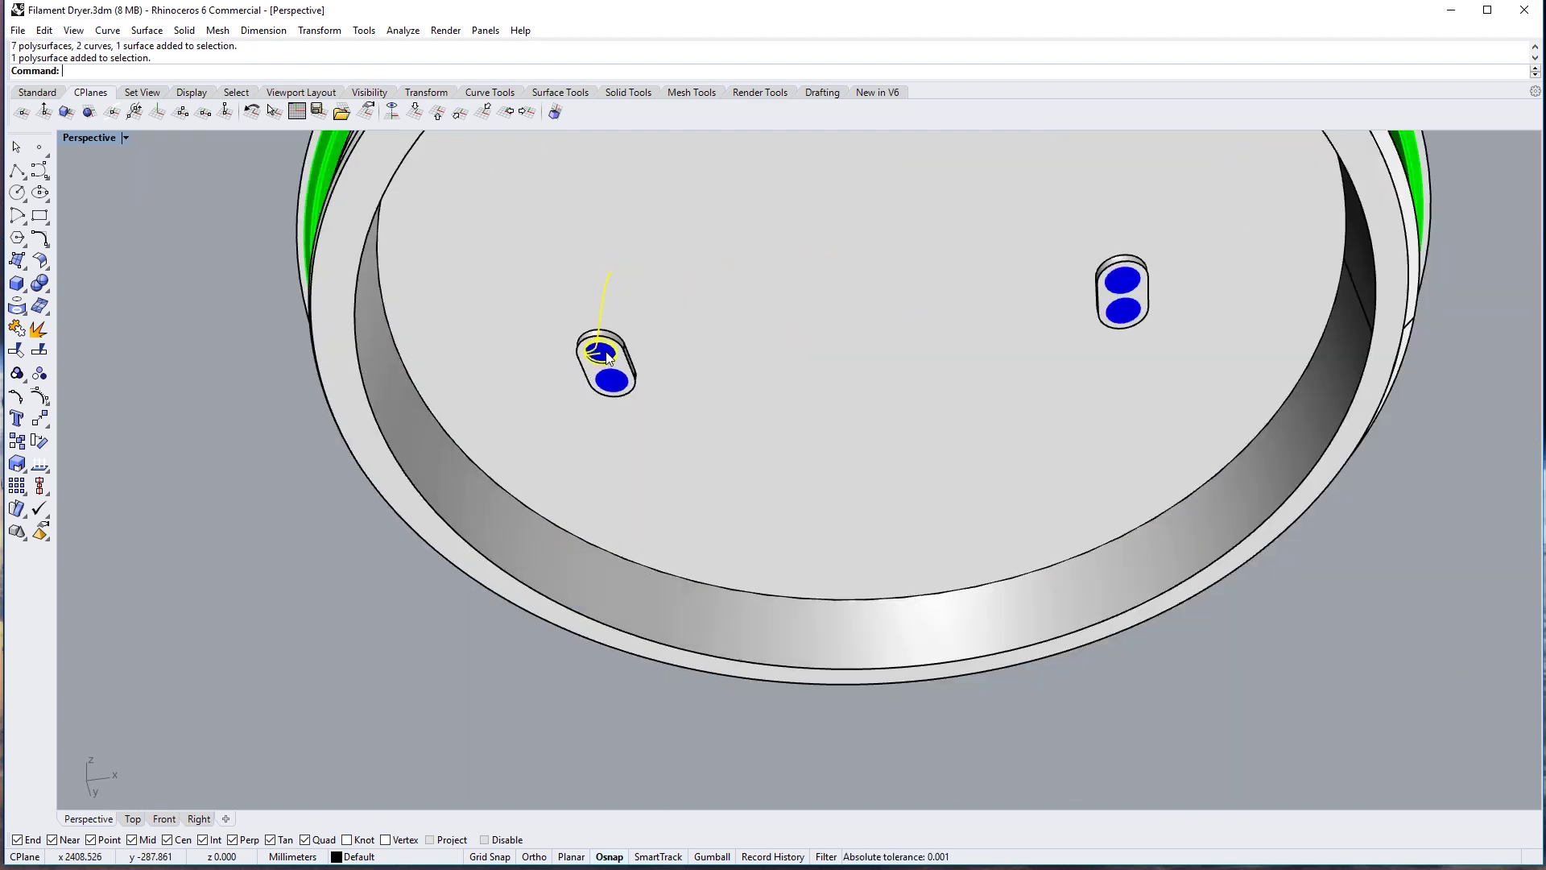
scroll(610, 374, down, 5)
key(ctrl+z)
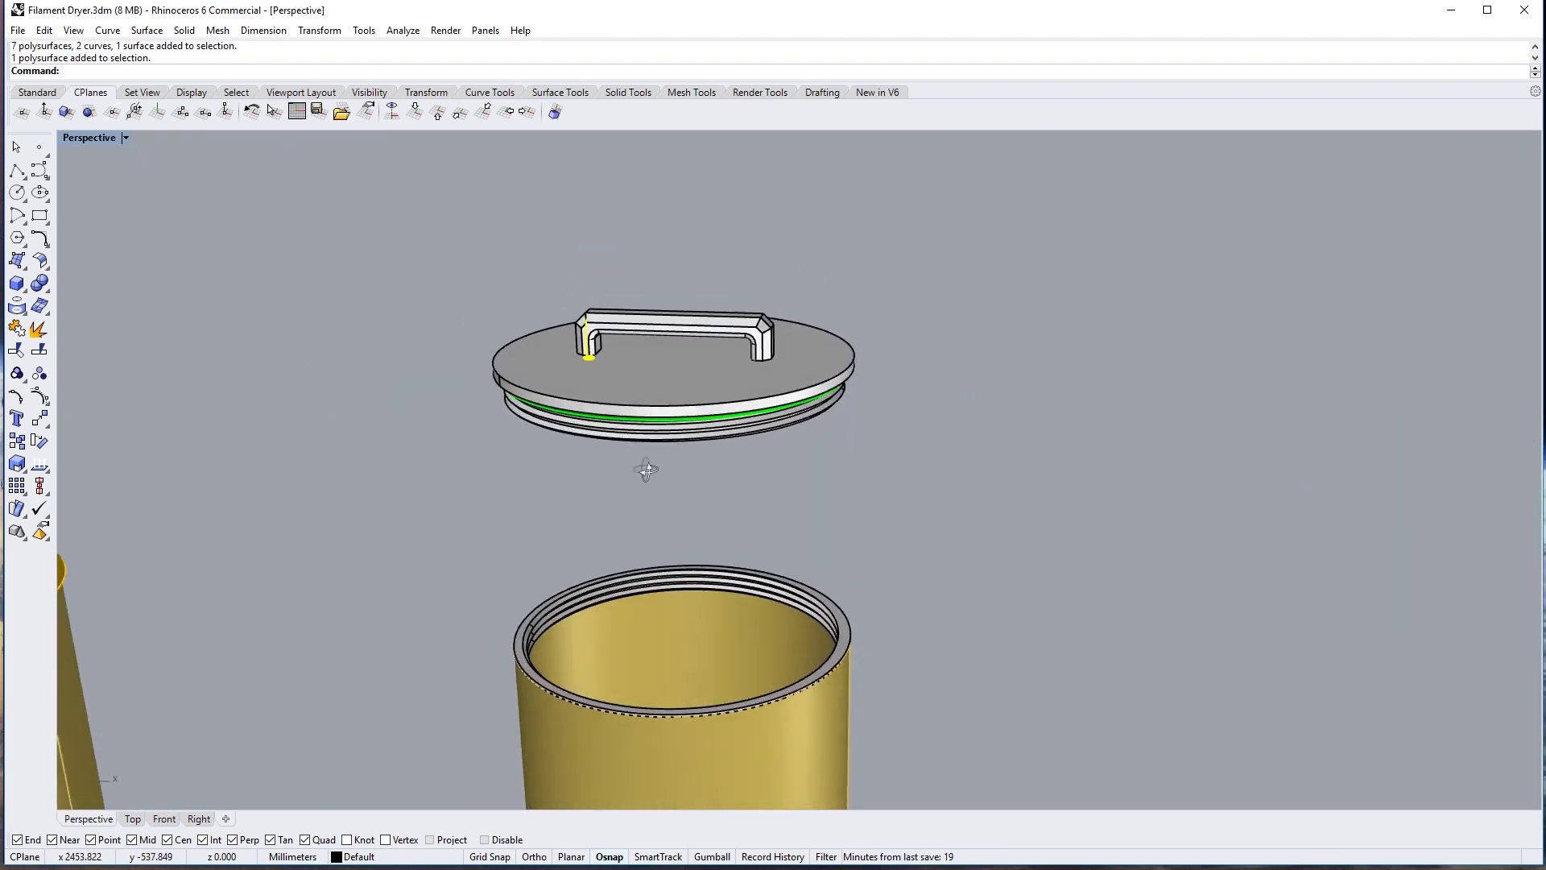
right_drag(624, 520, 826, 507)
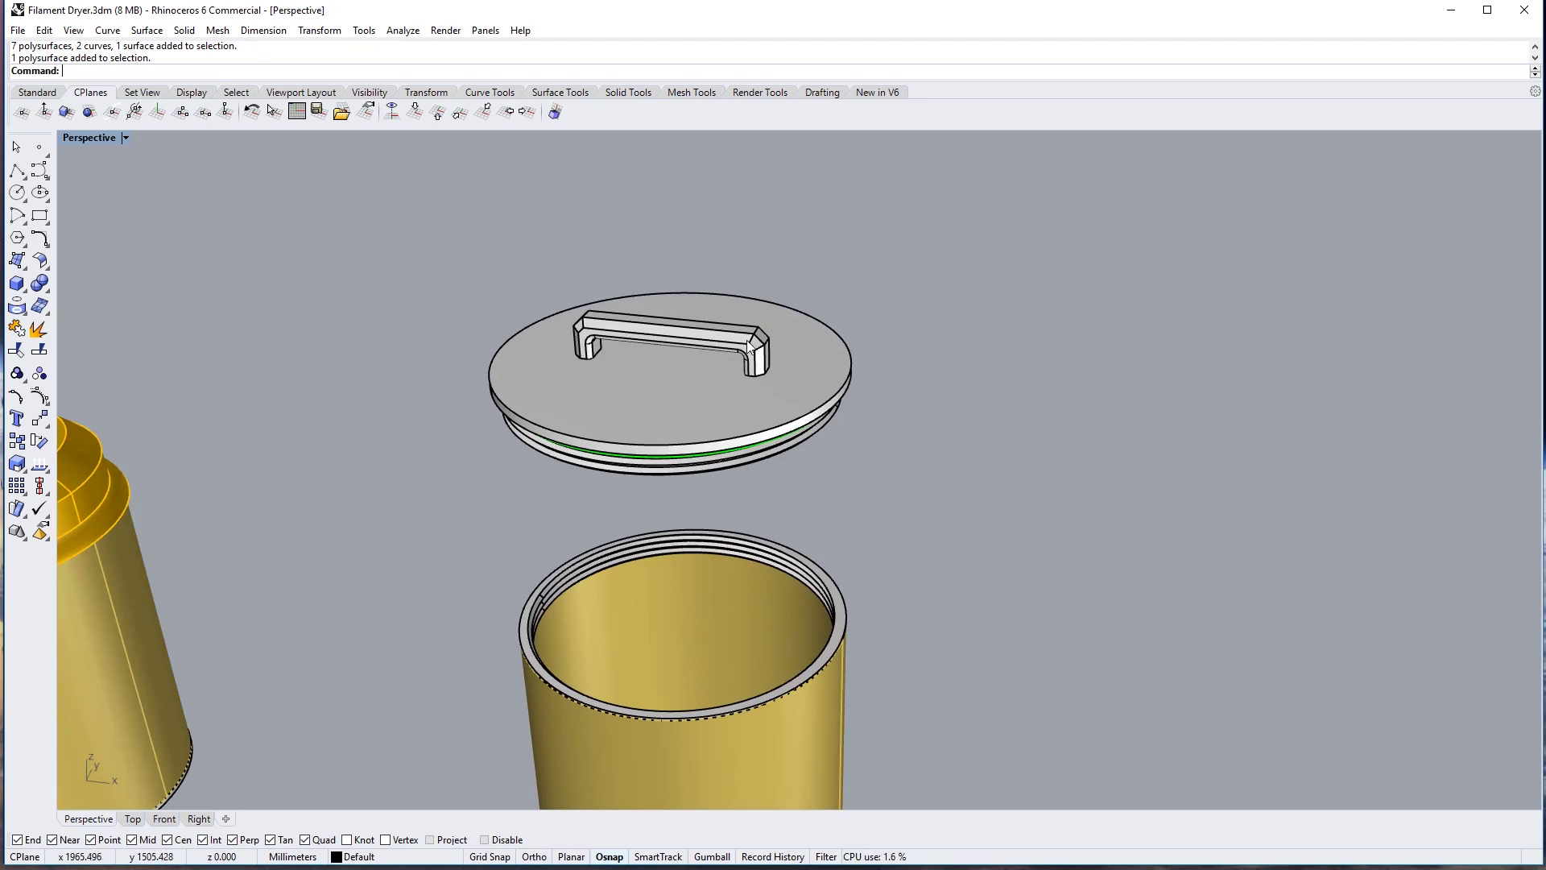
scroll(726, 316, up, 5)
right_drag(665, 288, 646, 362)
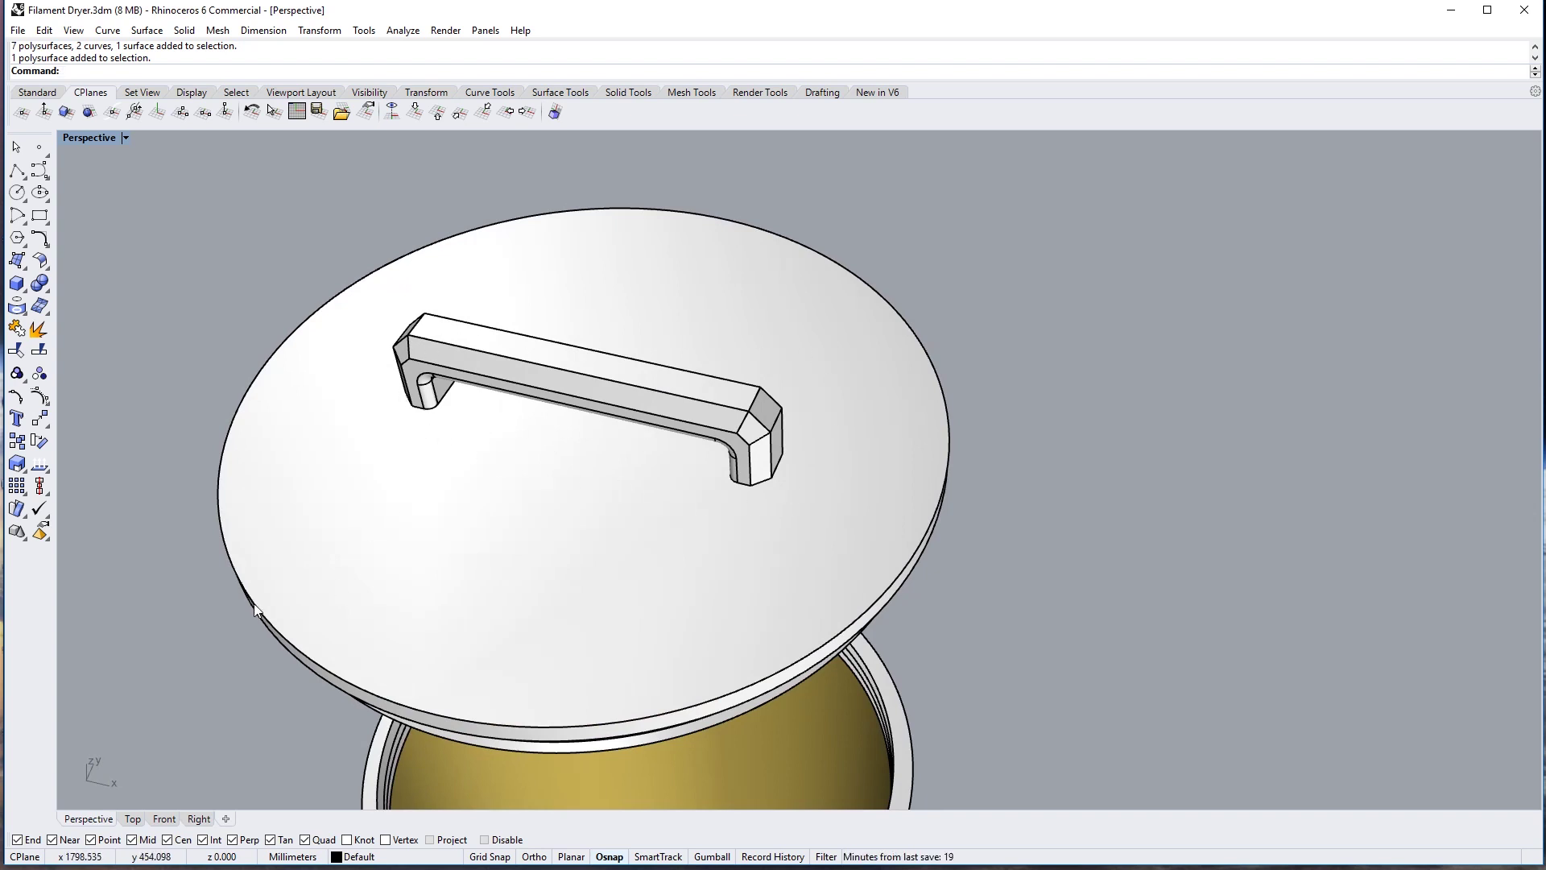
right_drag(451, 571, 496, 467)
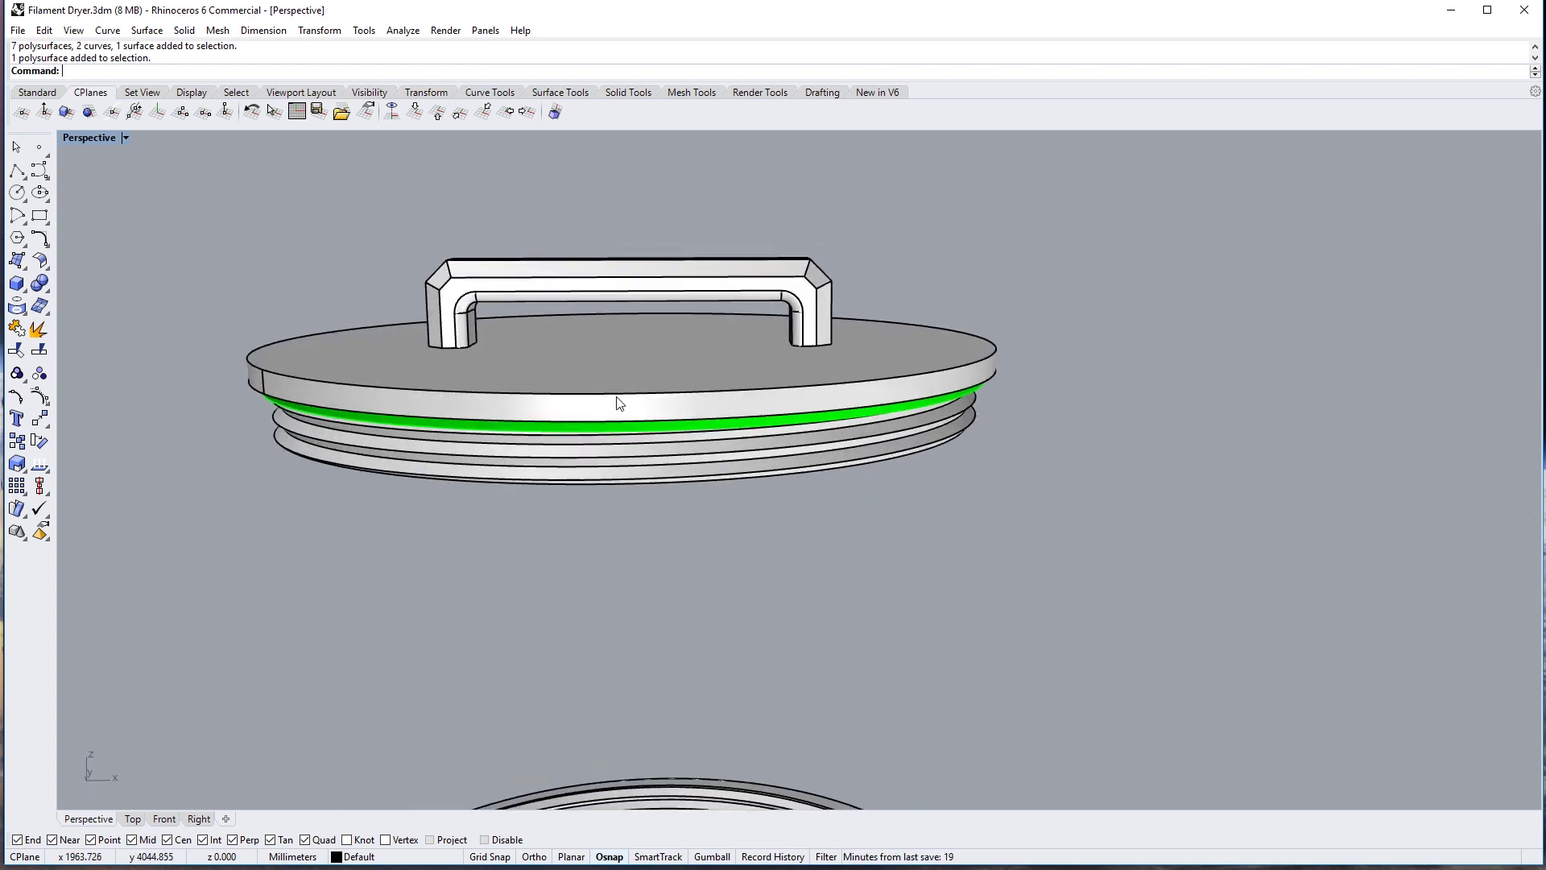
right_drag(618, 399, 584, 474)
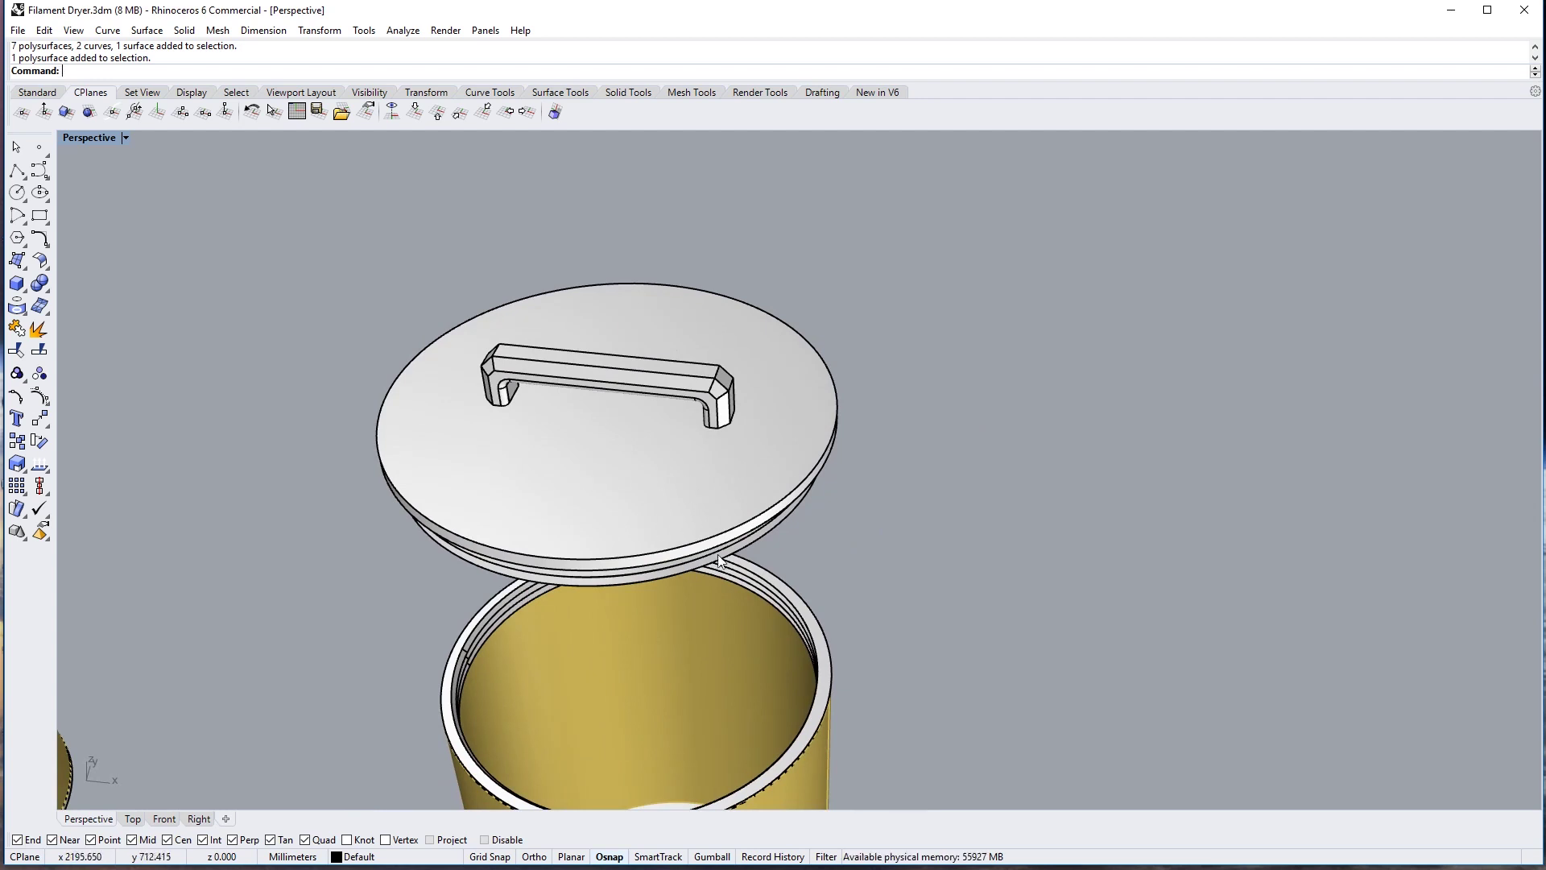
right_drag(639, 524, 783, 593)
scroll(777, 591, down, 4)
scroll(750, 425, down, 3)
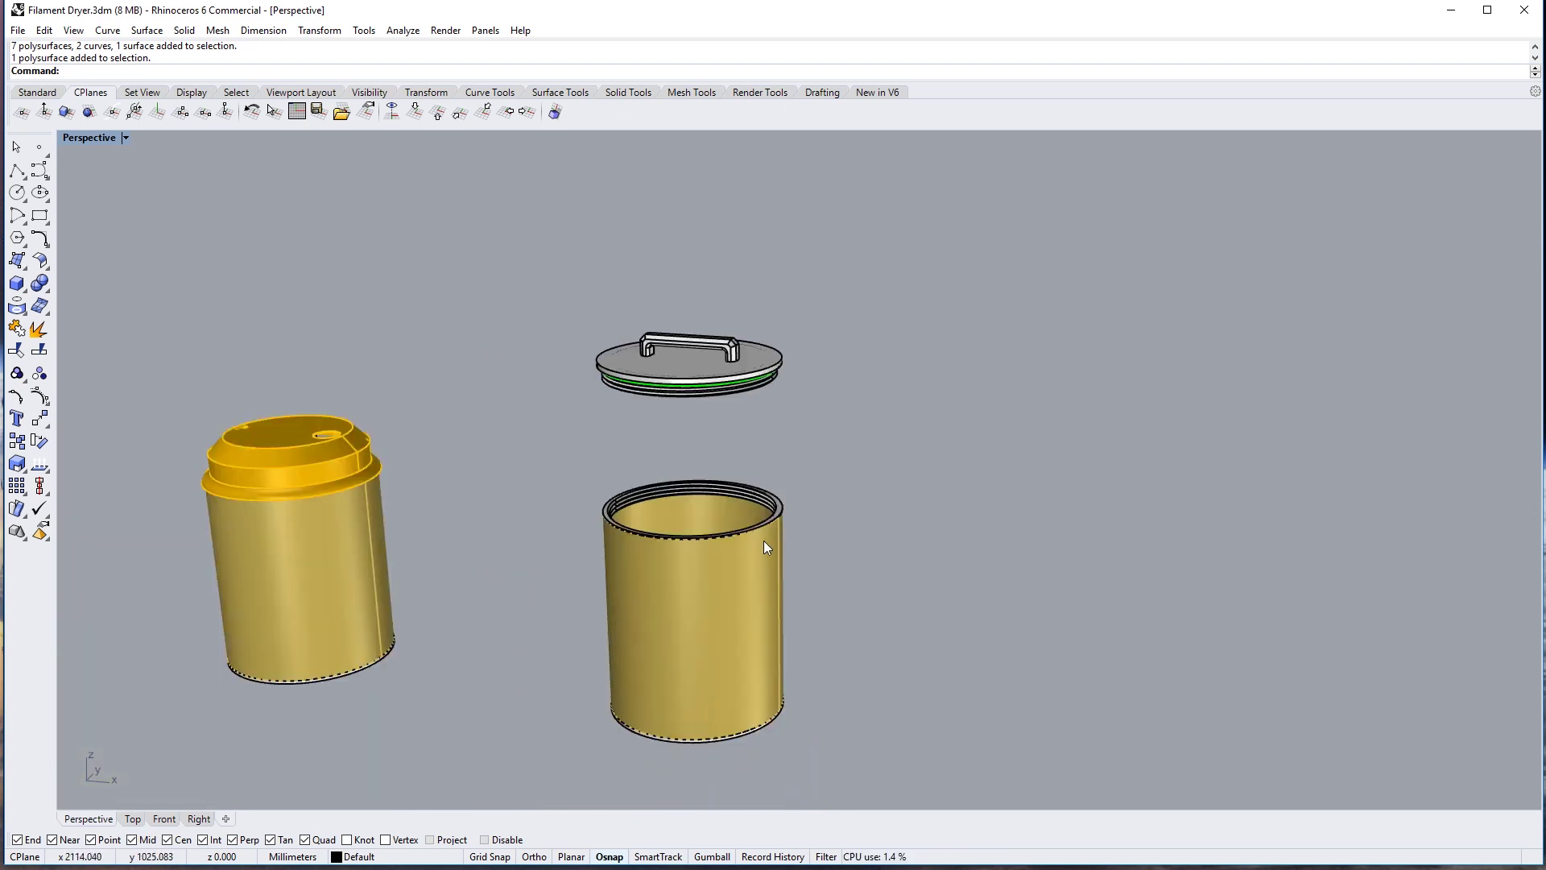
right_drag(765, 535, 748, 621)
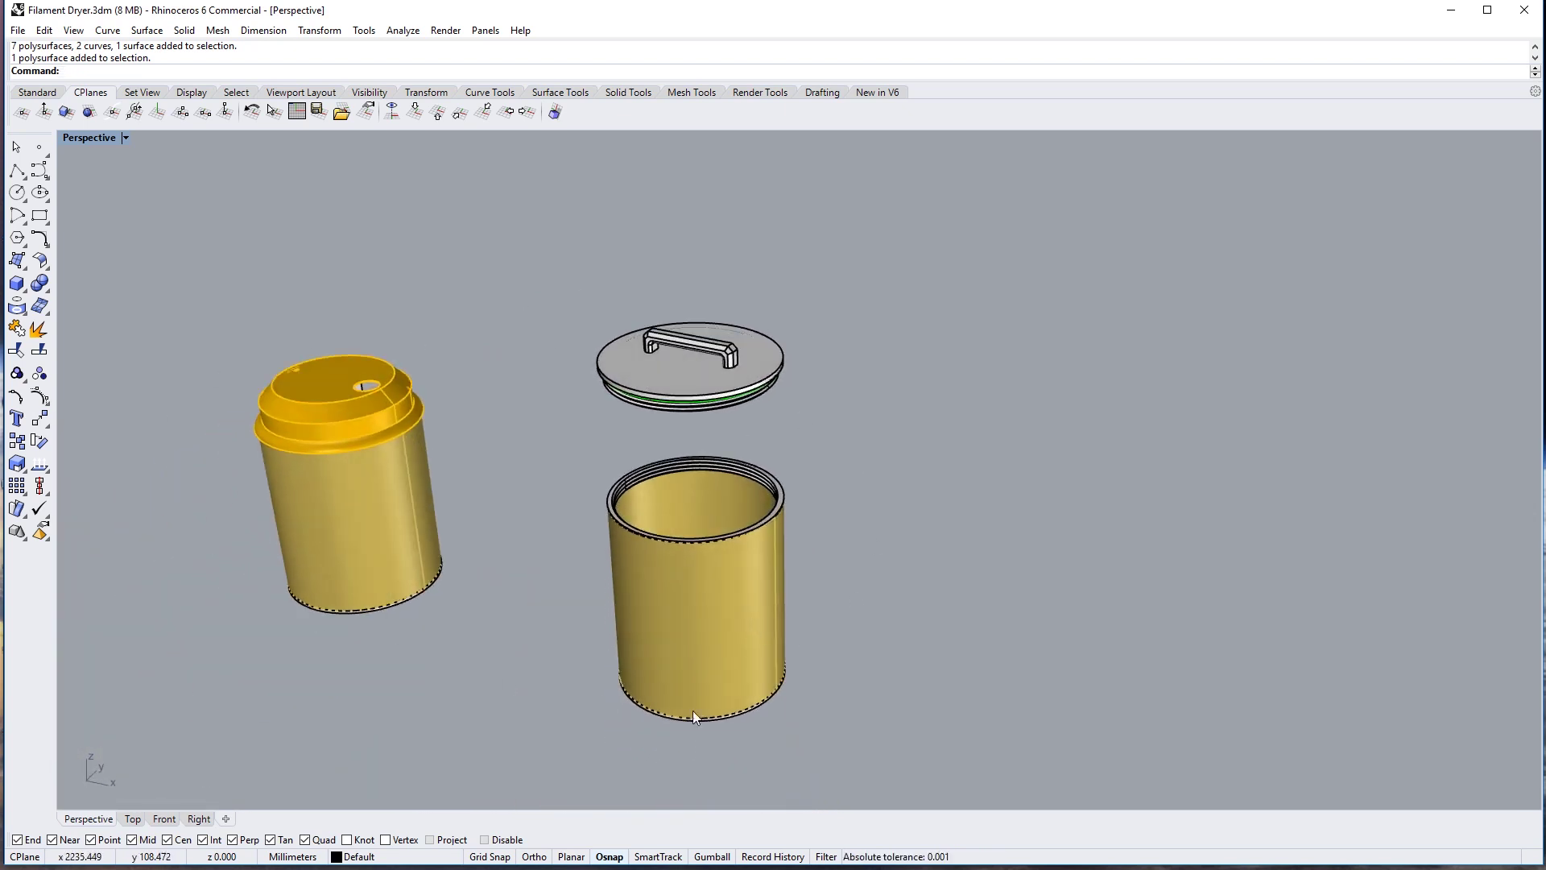
drag(894, 761, 549, 326)
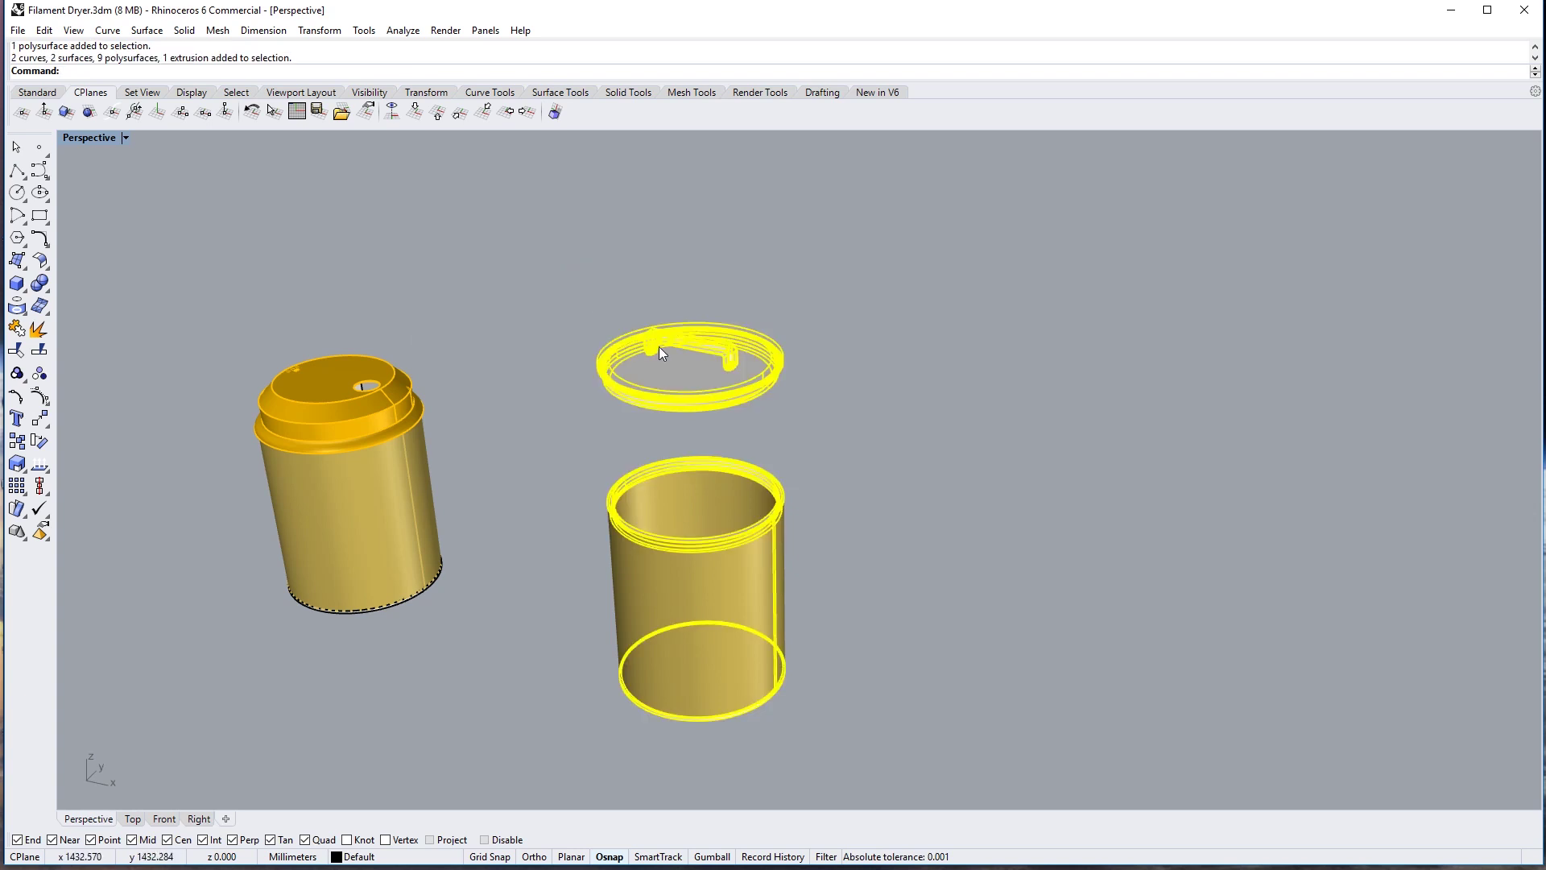
key(Escape)
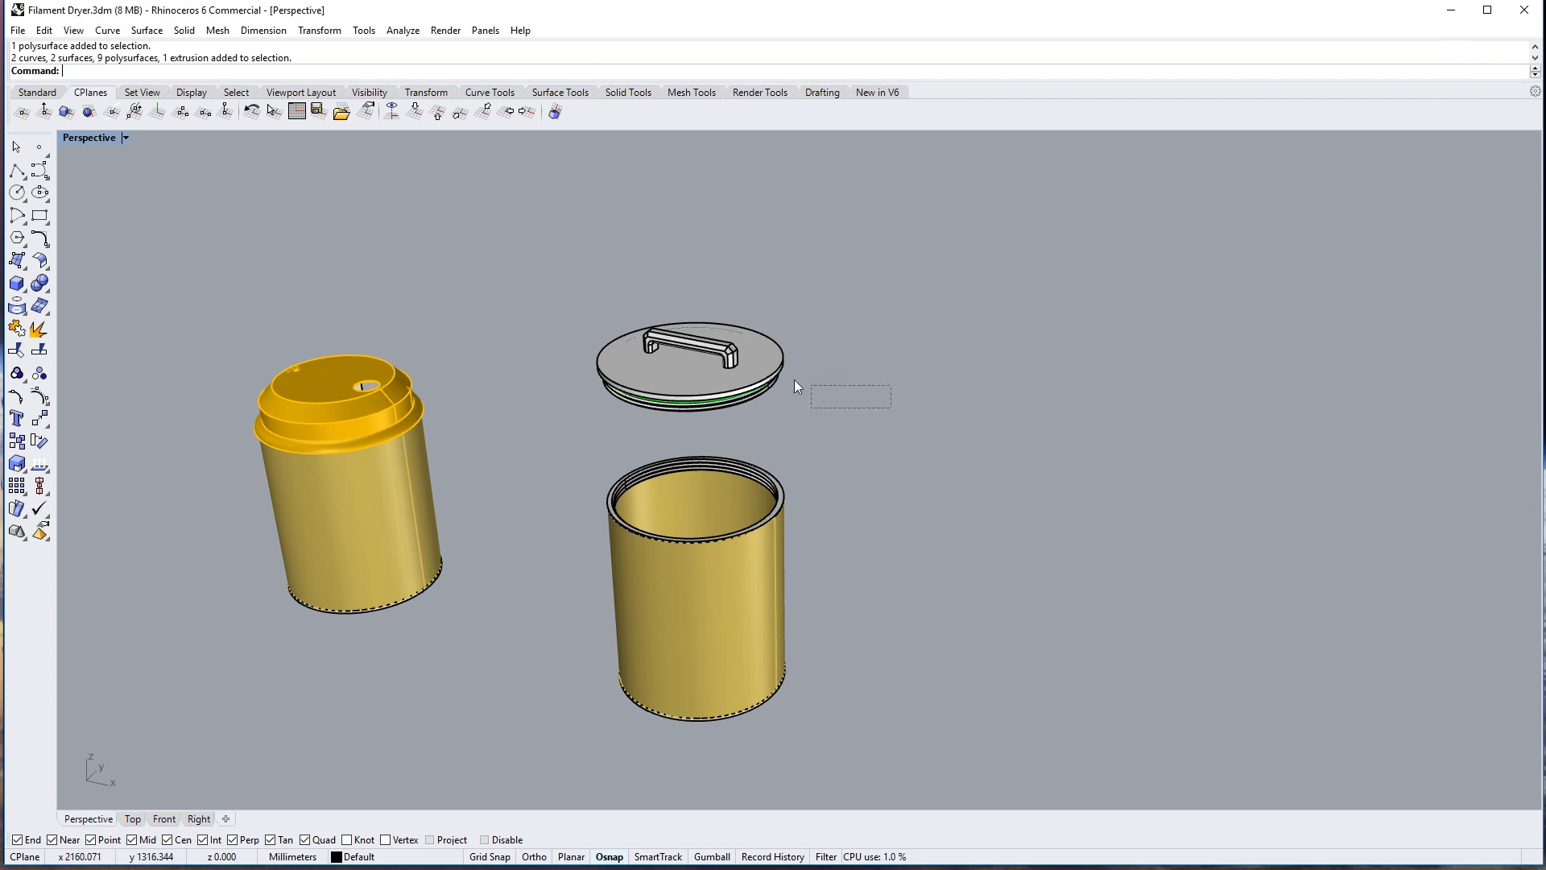
drag(794, 385, 781, 410)
click(903, 438)
scroll(684, 366, up, 3)
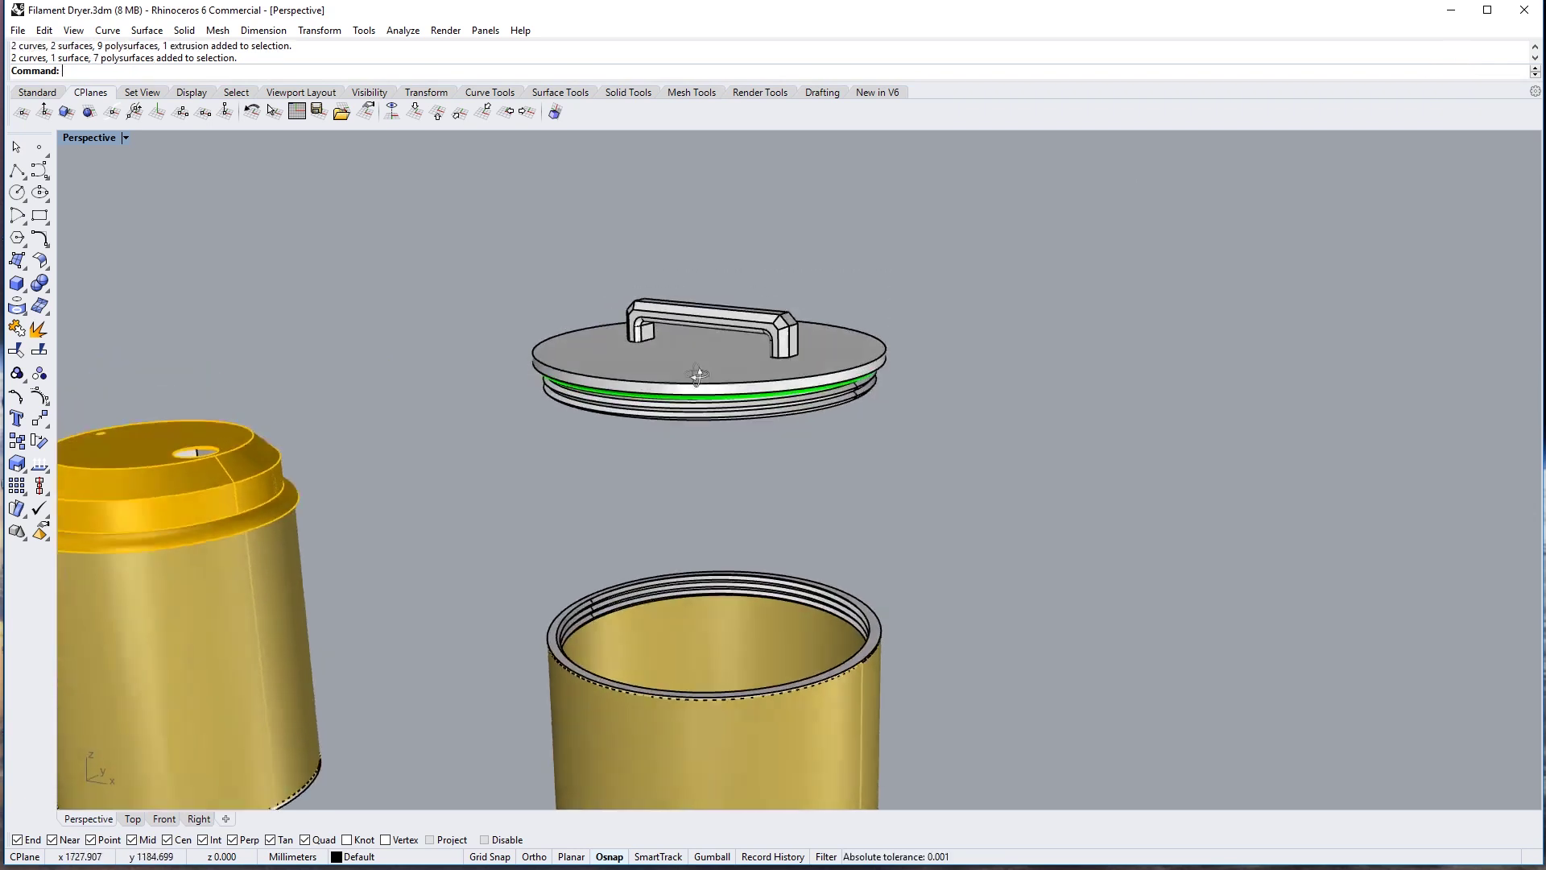
scroll(716, 411, down, 4)
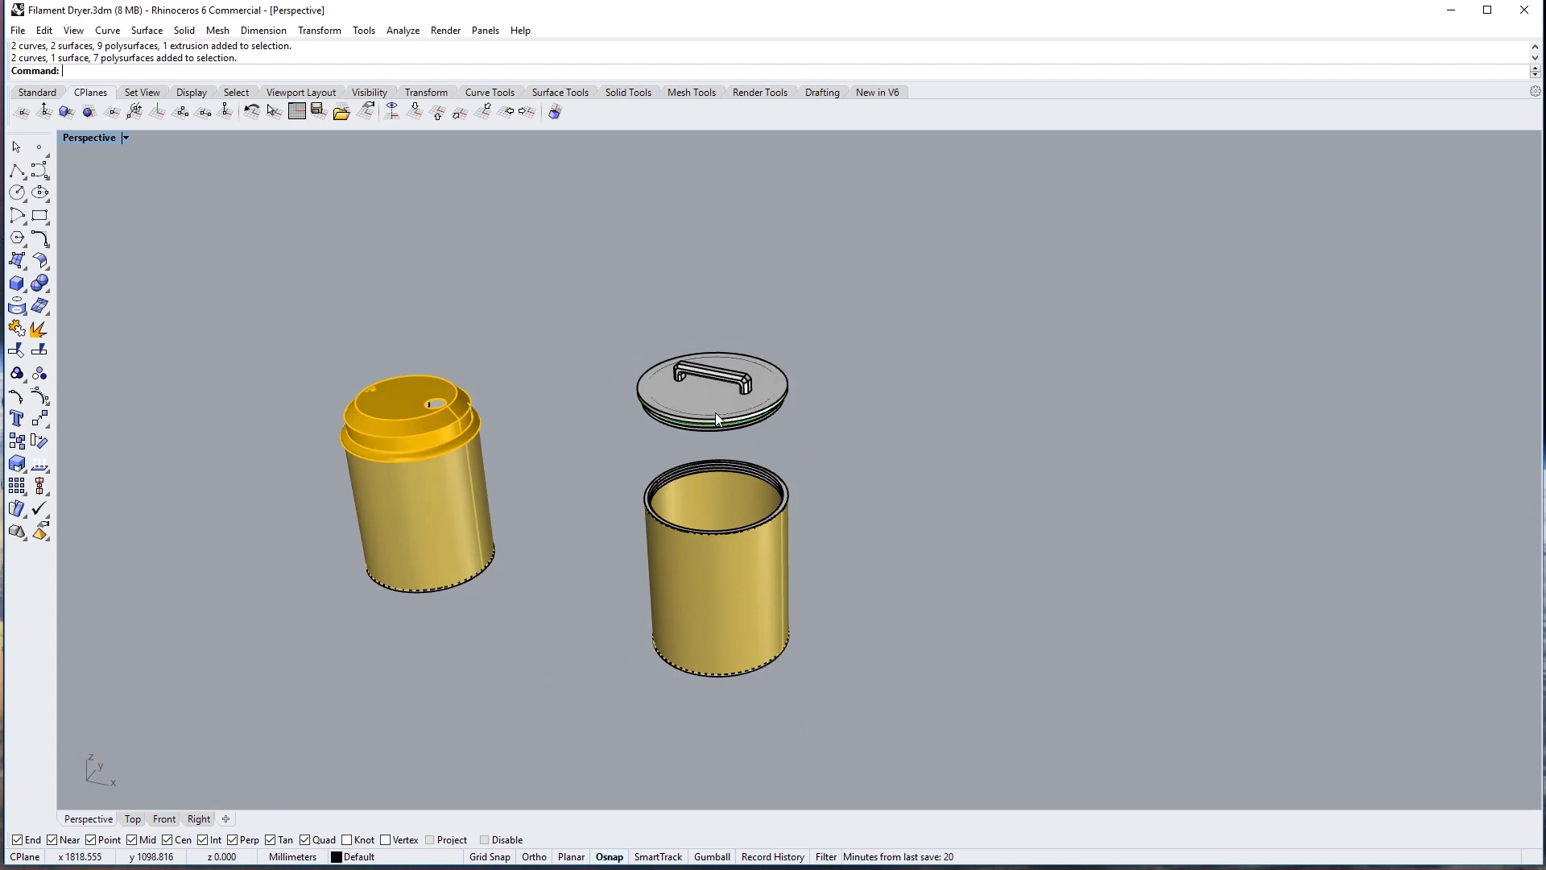